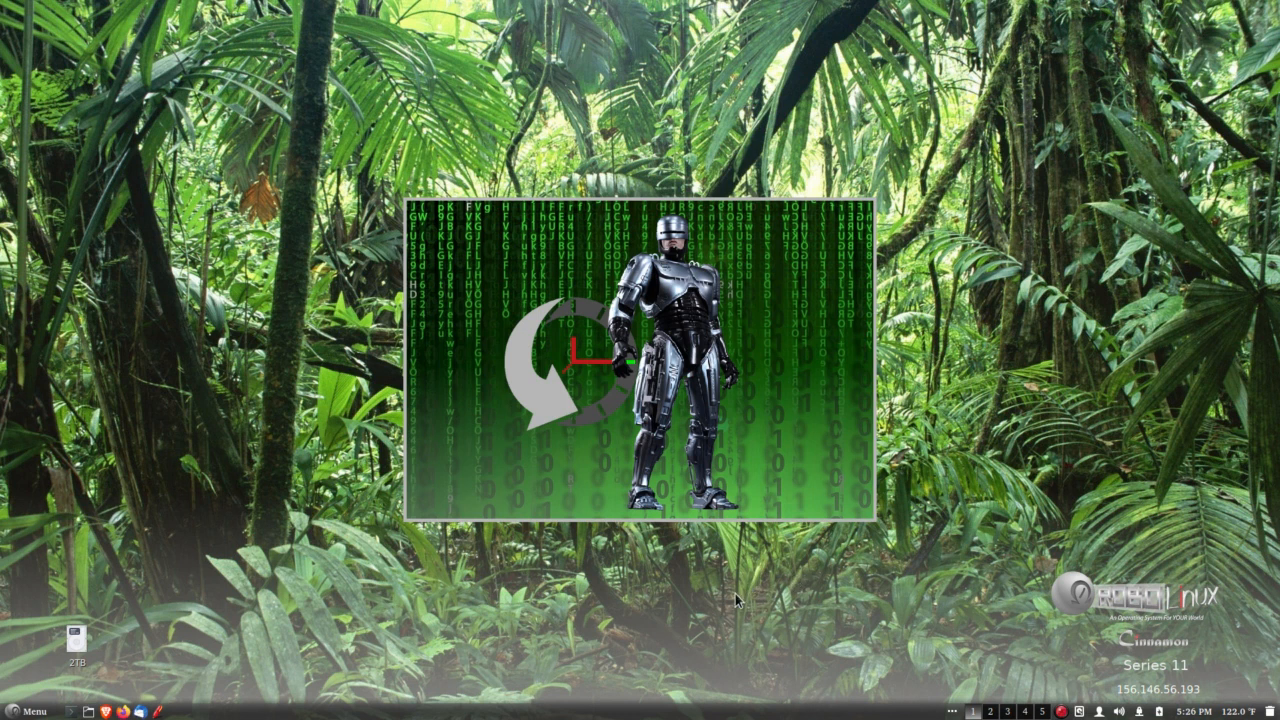
{"action": "left_click", "coordinate": [27, 713]}
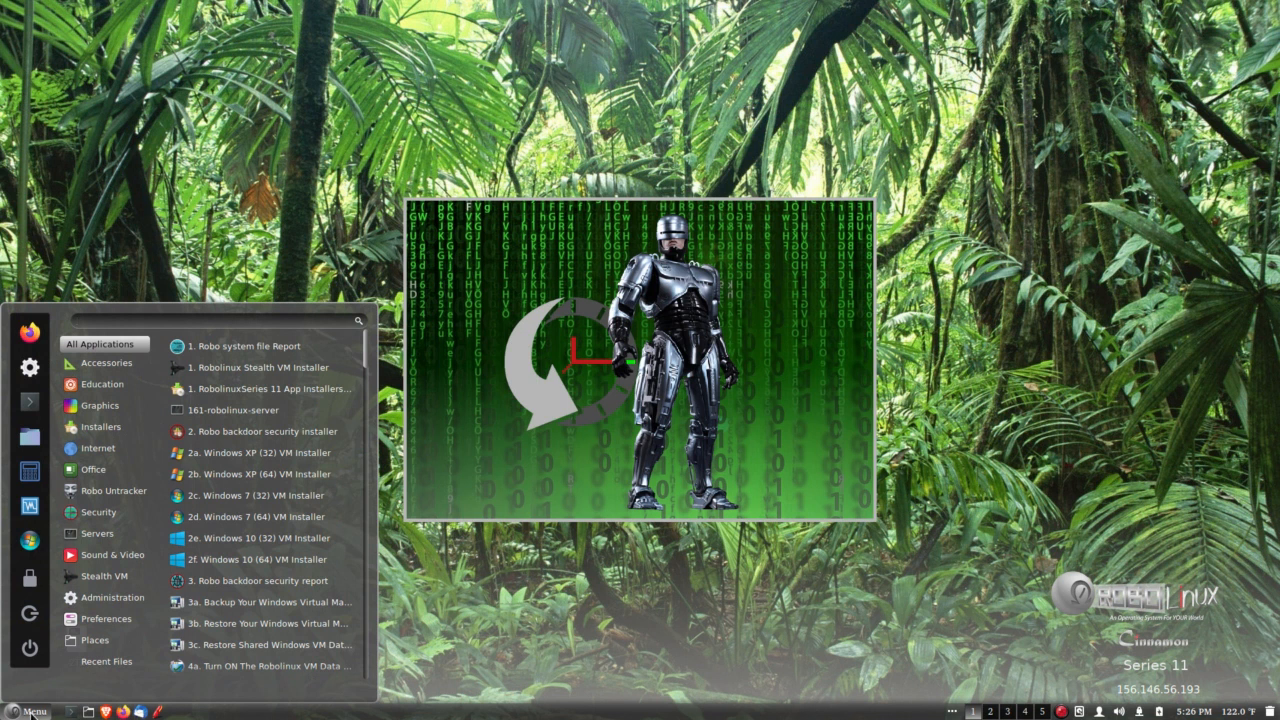
{"action": "mouse_move", "coordinate": [91, 600]}
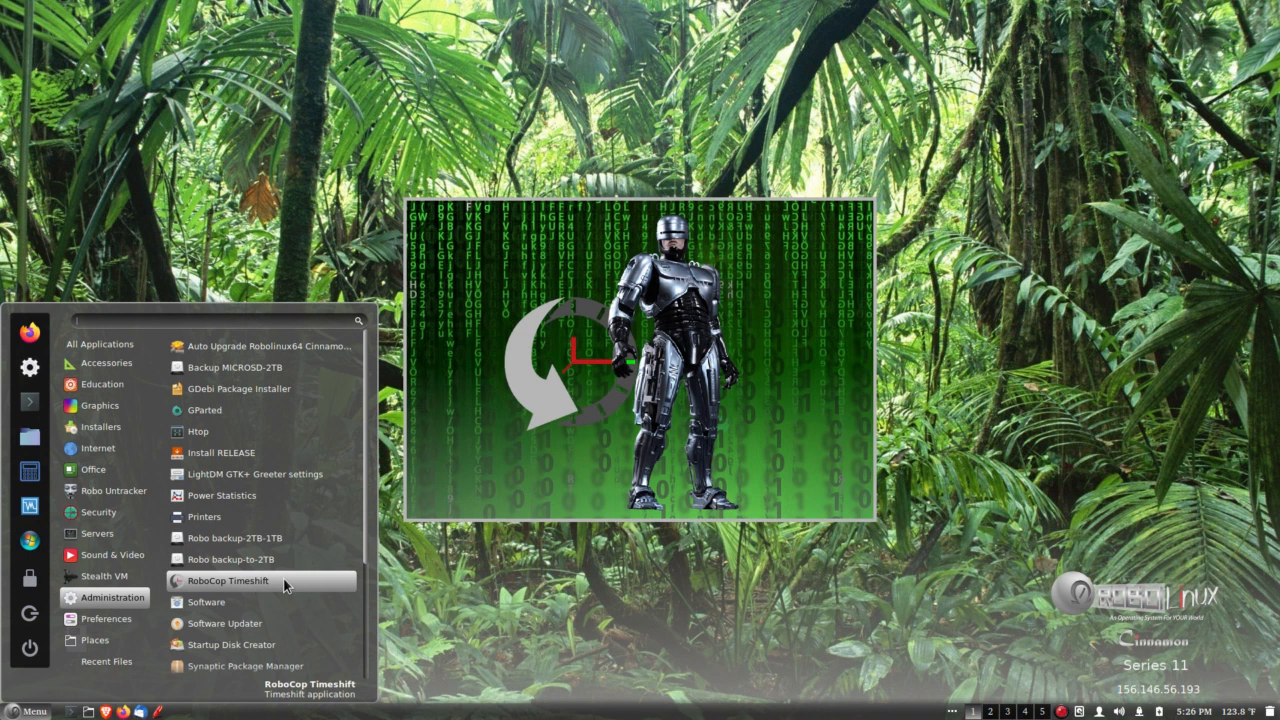
{"action": "left_click", "coordinate": [505, 603]}
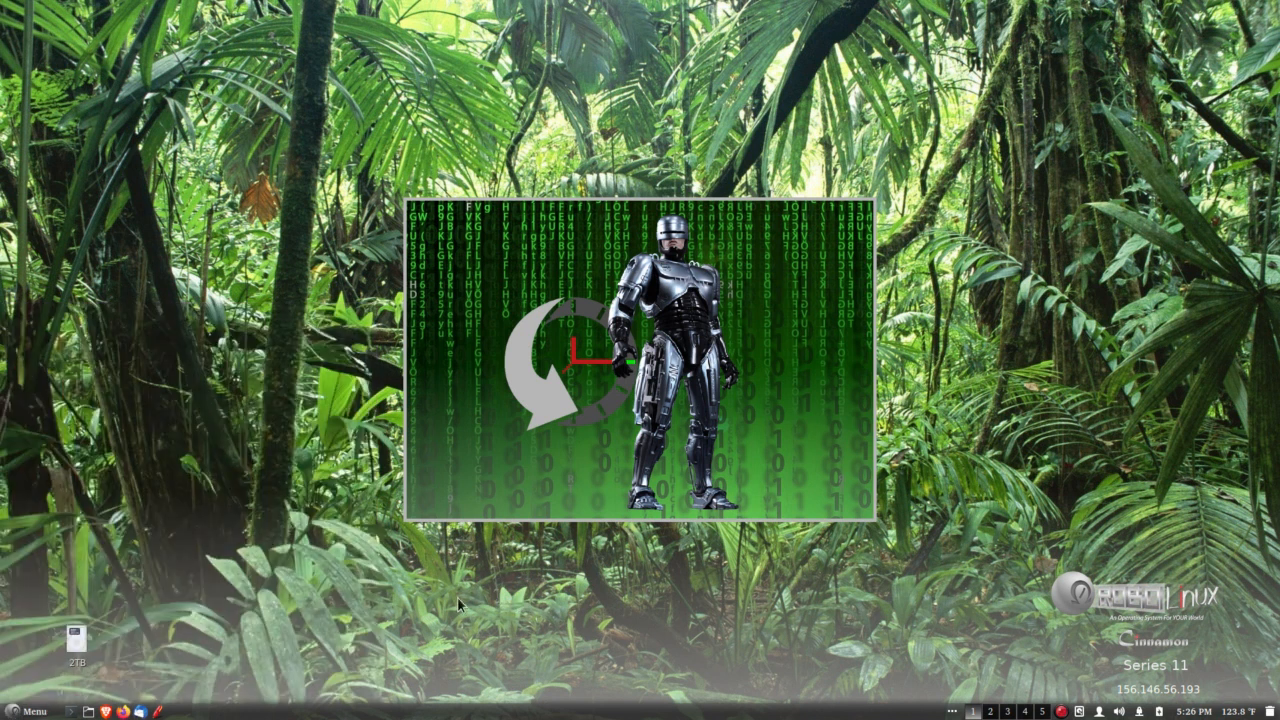
{"action": "left_click", "coordinate": [77, 672]}
Launch RoboCop Timeshift from the administration applications and authenticate with the account password.
{"action": "left_click", "coordinate": [15, 712]}
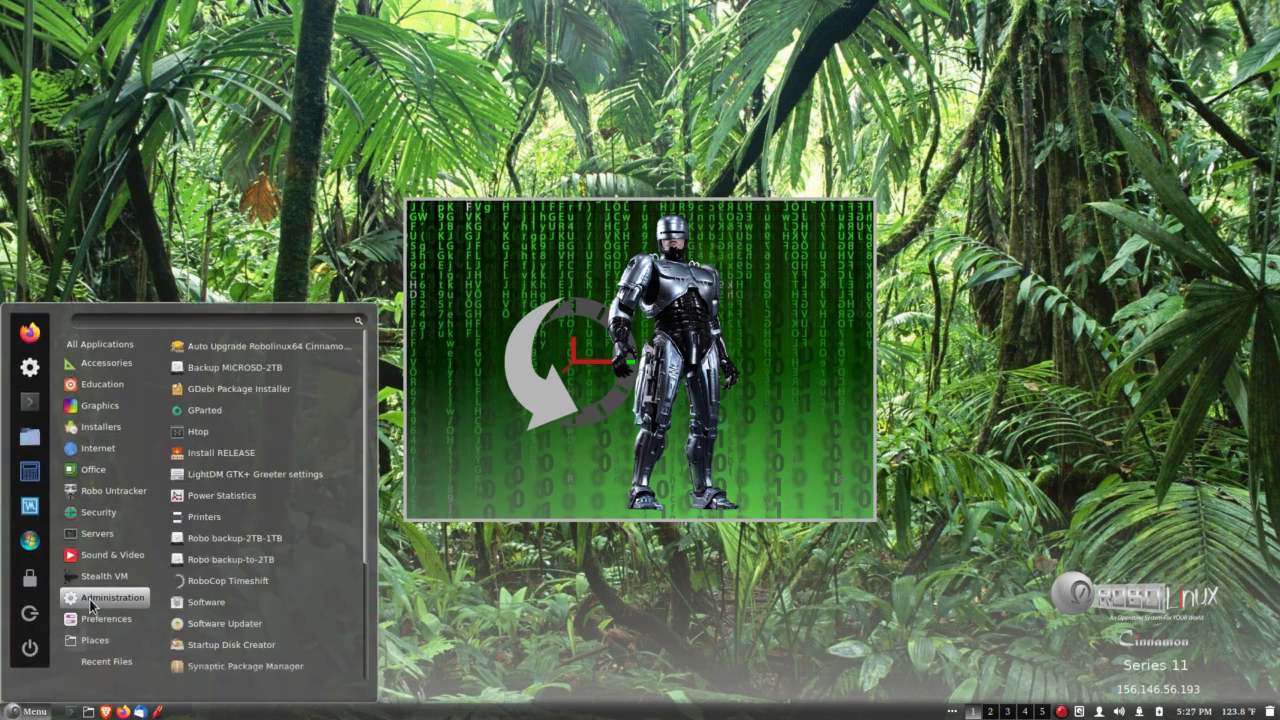
{"action": "left_click", "coordinate": [293, 580]}
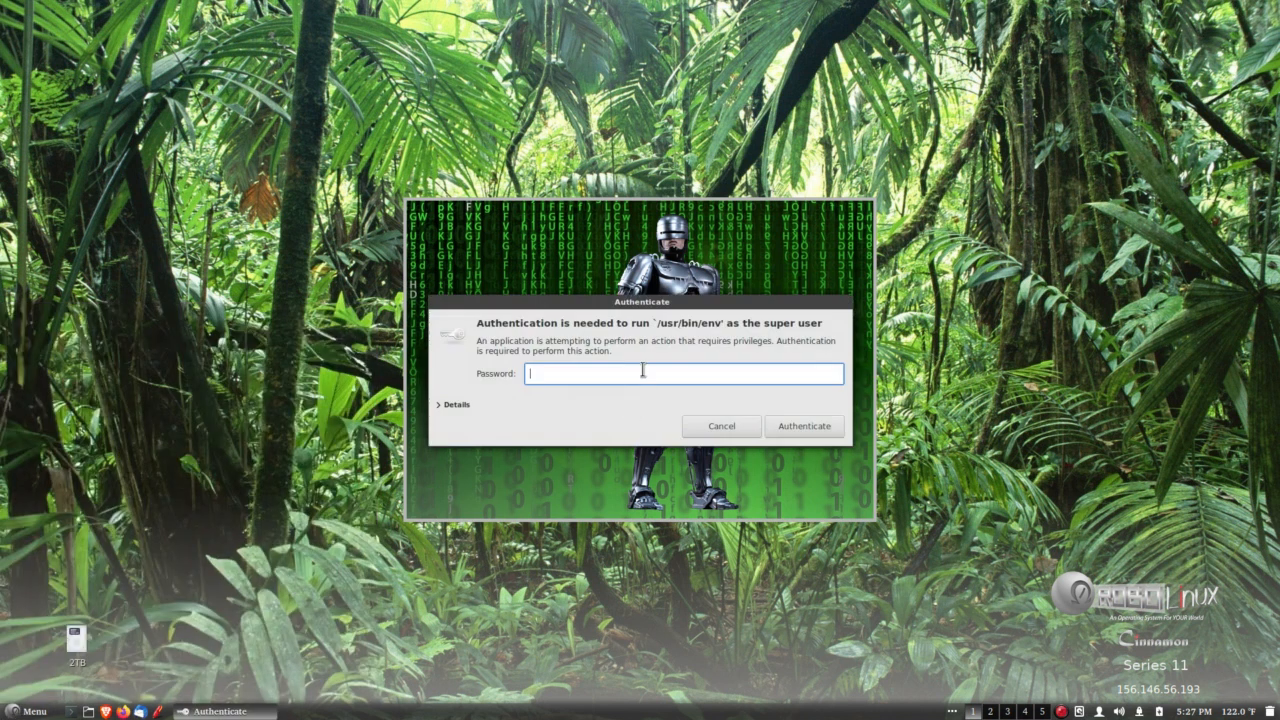
{"action": "type", "text": "********"}
{"action": "key", "text": "Return"}
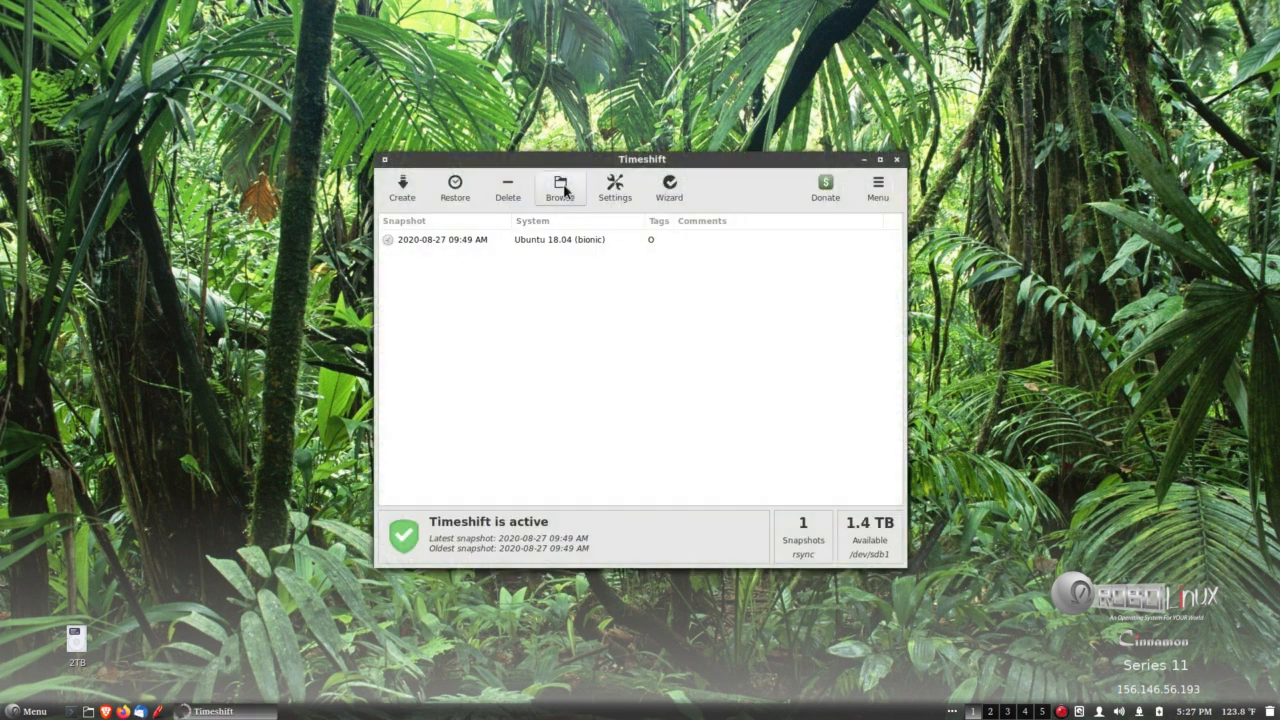
{"action": "left_click", "coordinate": [551, 238]}
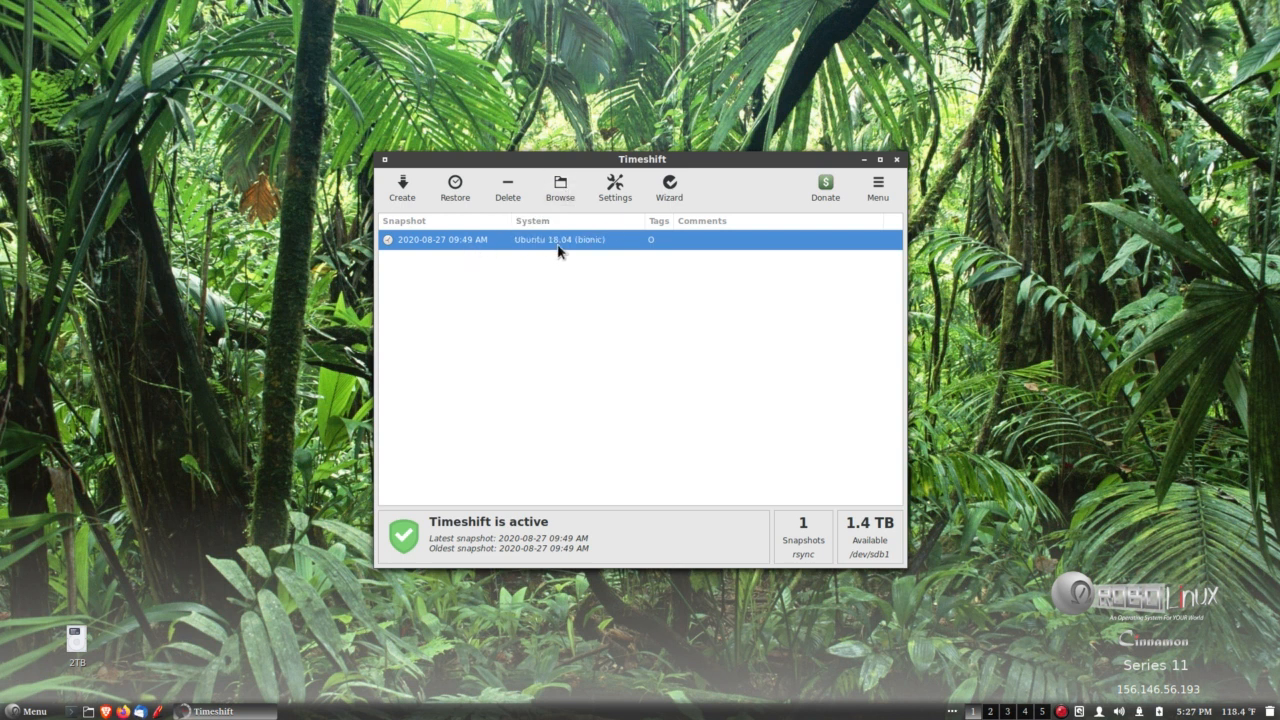
{"action": "left_click", "coordinate": [560, 190]}
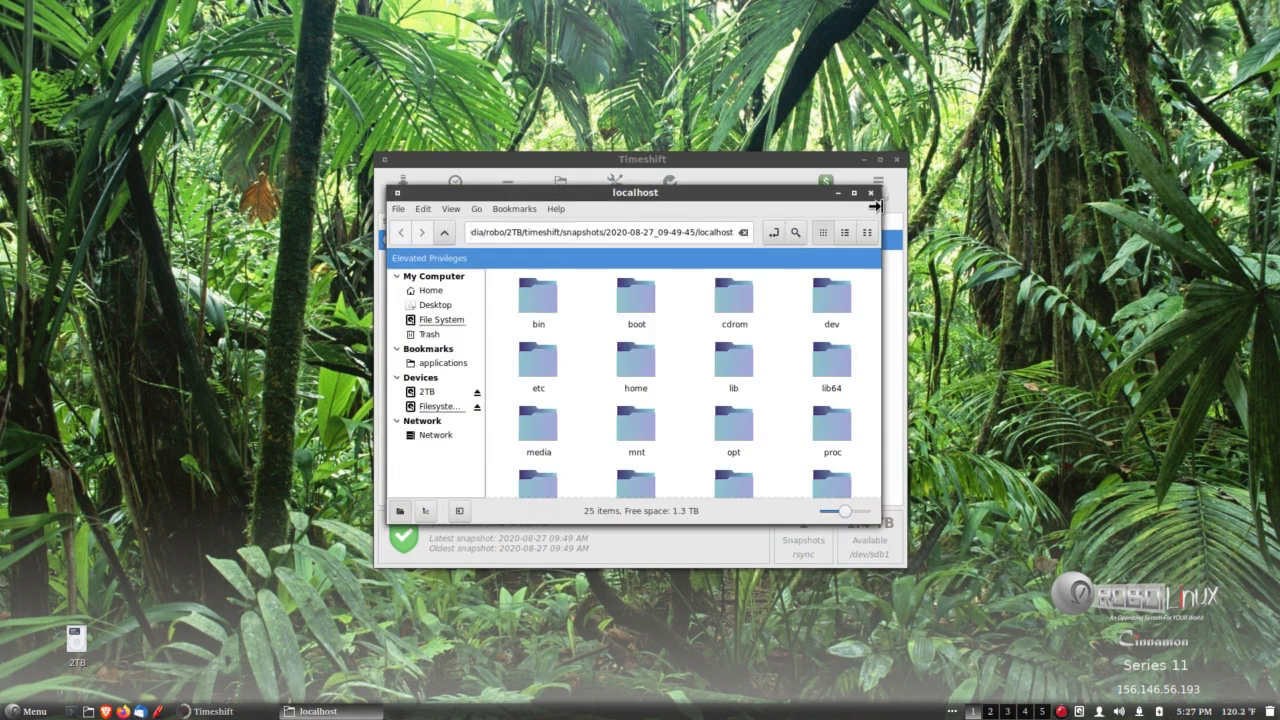
{"action": "left_click_drag", "start_coordinate": [879, 210], "coordinate": [1046, 195]}
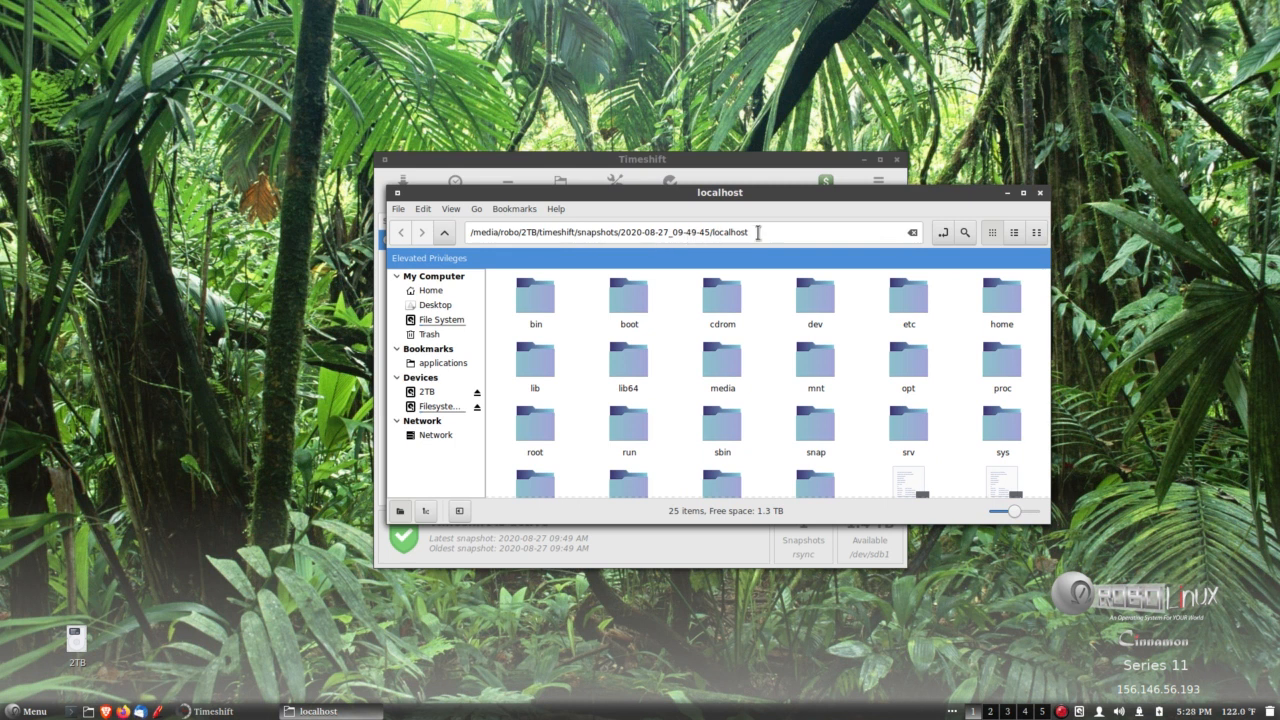
{"action": "left_click_drag", "start_coordinate": [757, 191], "coordinate": [726, 210]}
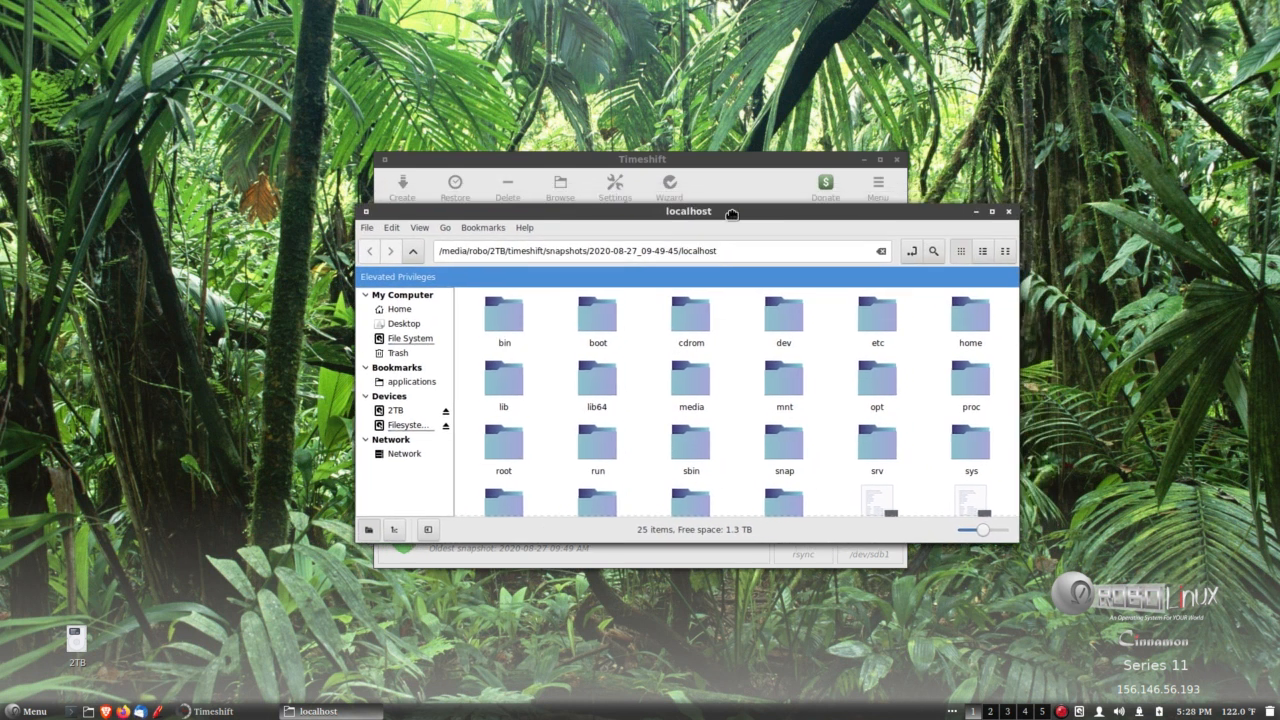
{"action": "left_click_drag", "start_coordinate": [1016, 204], "coordinate": [925, 210]}
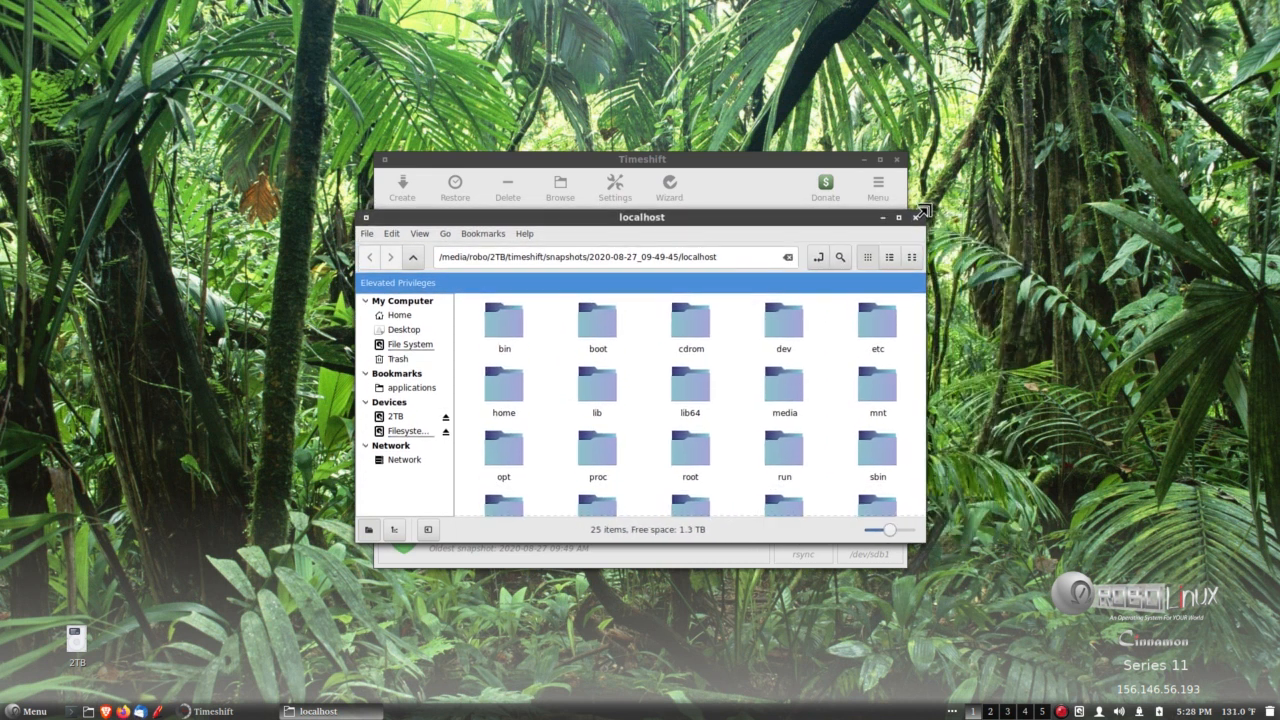
{"action": "left_click", "coordinate": [915, 217]}
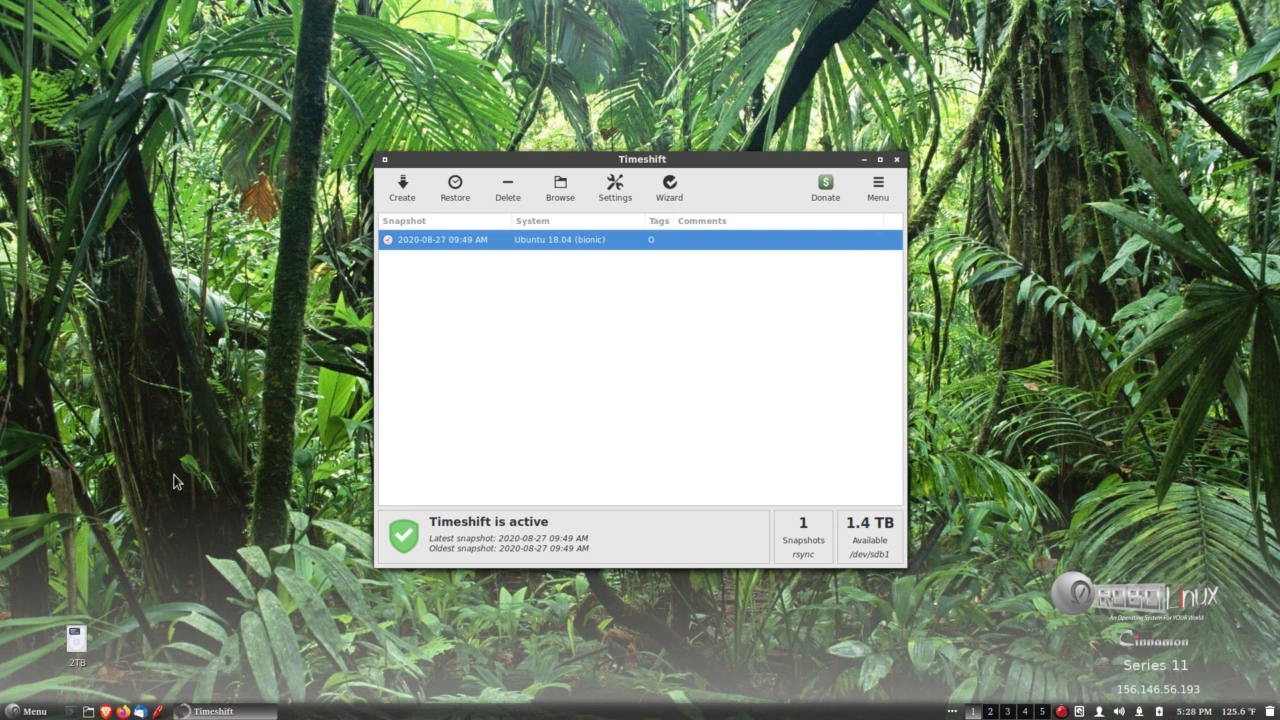
{"action": "left_click", "coordinate": [22, 711]}
{"action": "mouse_move", "coordinate": [74, 515]}
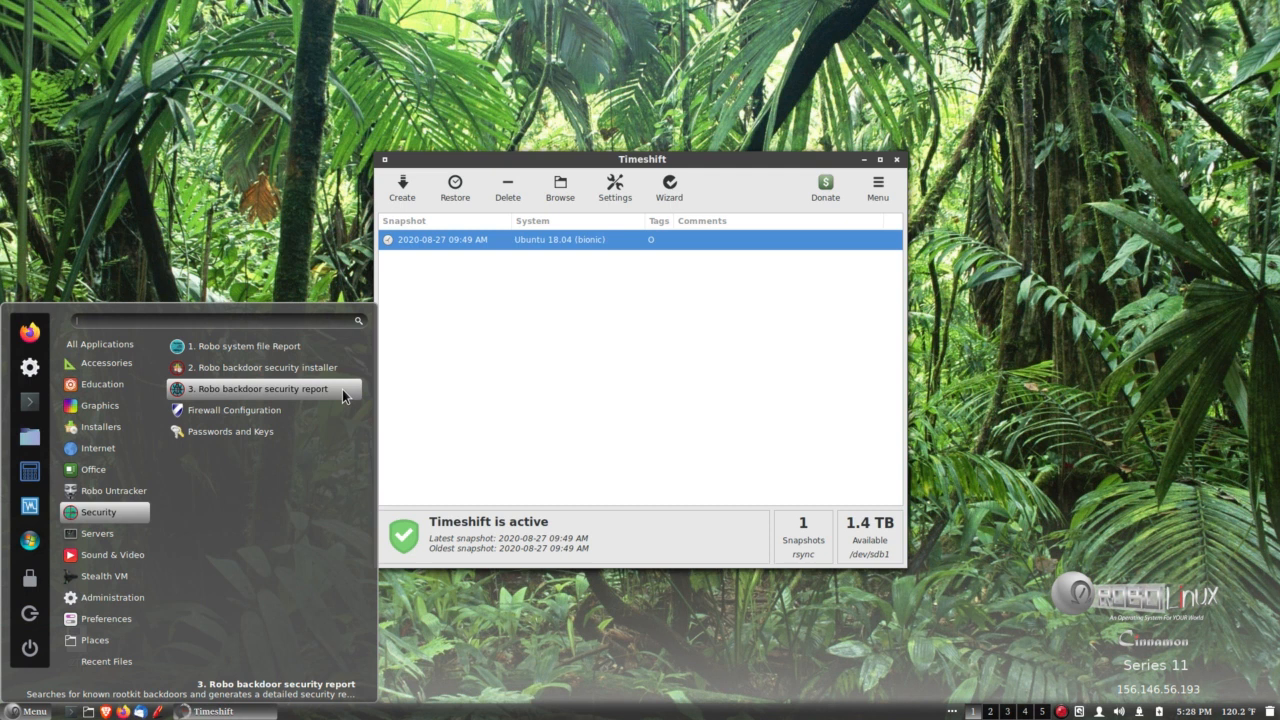
{"action": "left_click", "coordinate": [342, 389]}
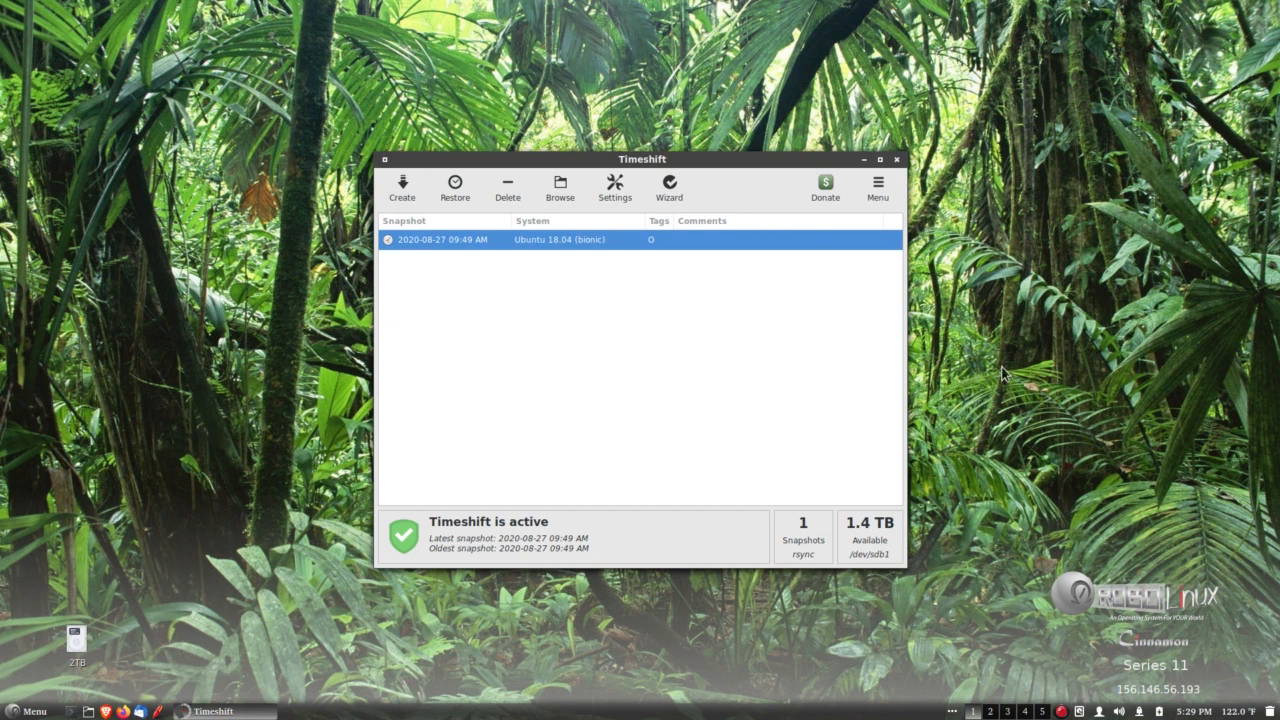
{"action": "left_click_drag", "start_coordinate": [733, 165], "coordinate": [746, 194]}
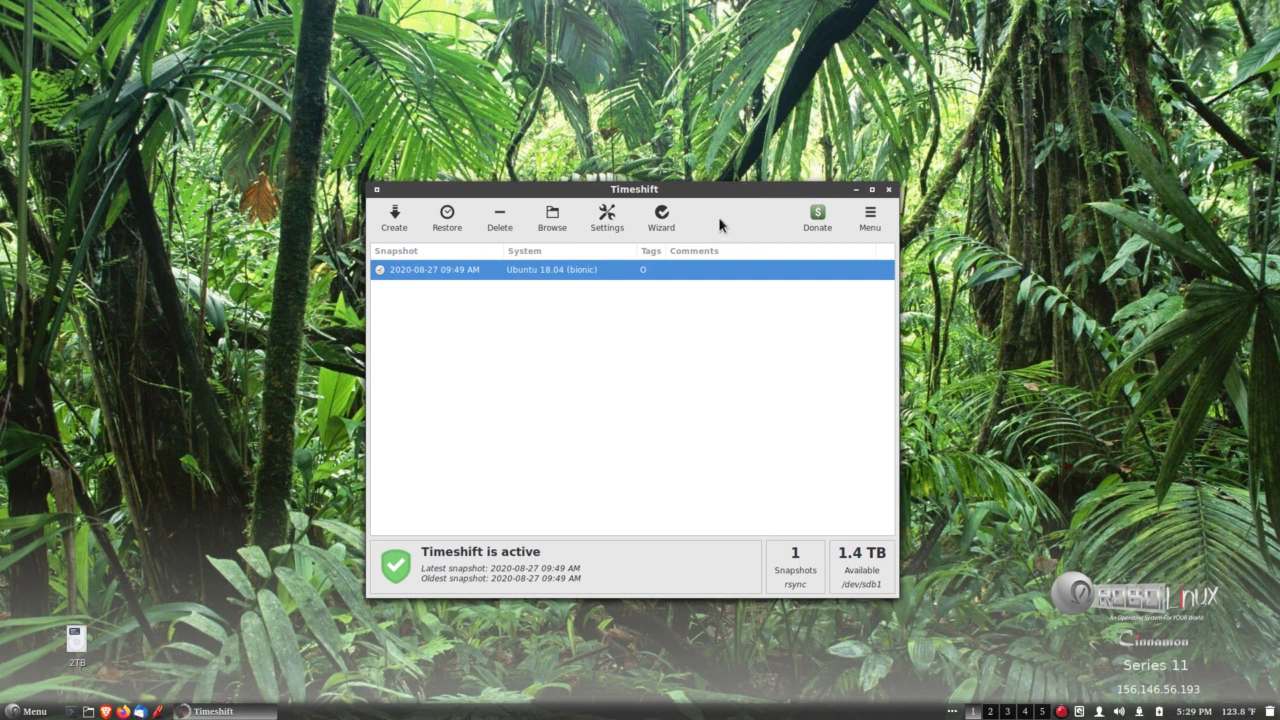
{"action": "left_click", "coordinate": [888, 189]}
{"action": "mouse_move", "coordinate": [690, 188]}
{"action": "left_mouse_down"}
{"action": "mouse_move", "coordinate": [674, 188]}
{"action": "mouse_move", "coordinate": [687, 190]}
{"action": "left_mouse_up"}
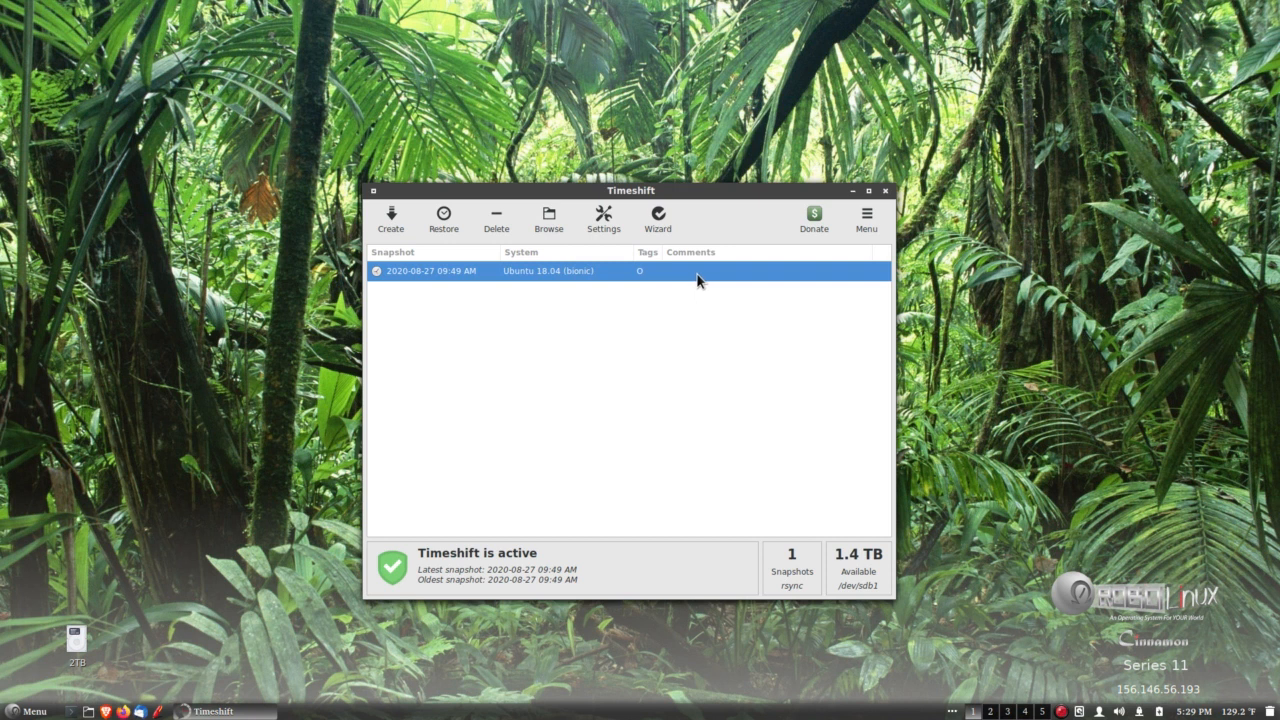
Start the Timeshift setup wizard and continue to the snapshot location with RSYNC as the snapshot type.
{"action": "left_click", "coordinate": [656, 223]}
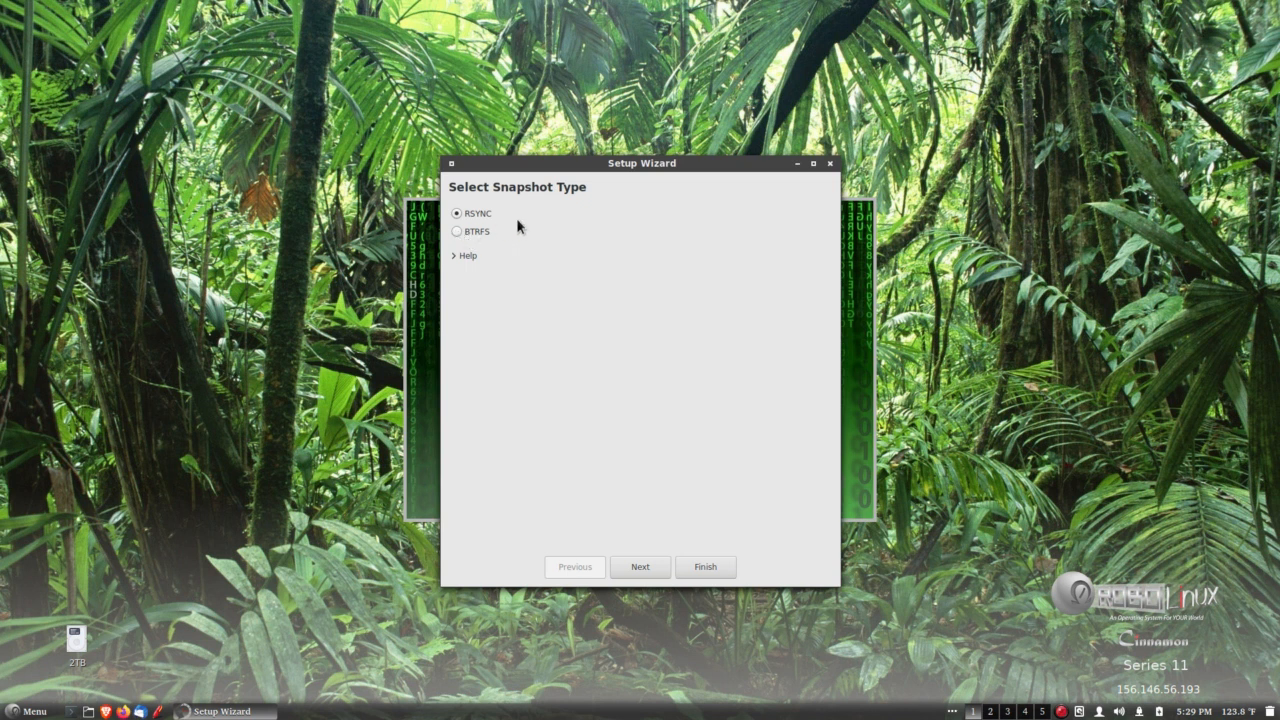
{"action": "left_click_drag", "start_coordinate": [672, 163], "coordinate": [667, 163]}
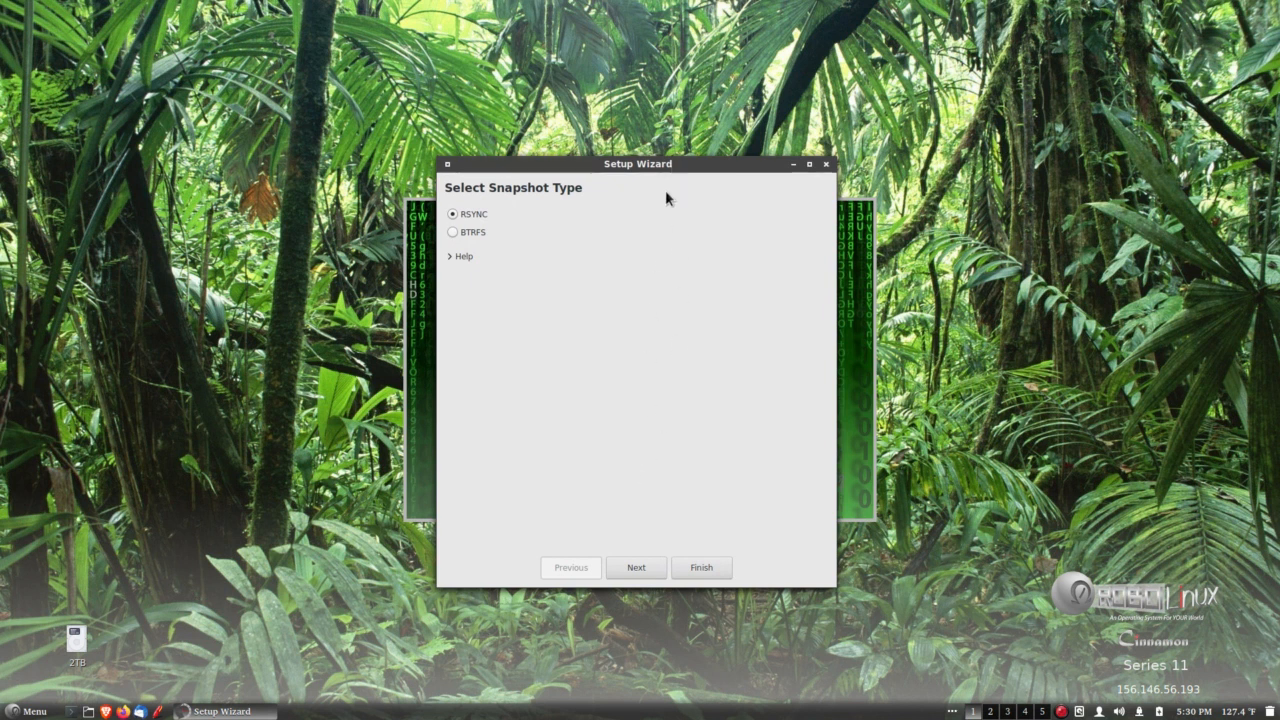
{"action": "left_click", "coordinate": [641, 566]}
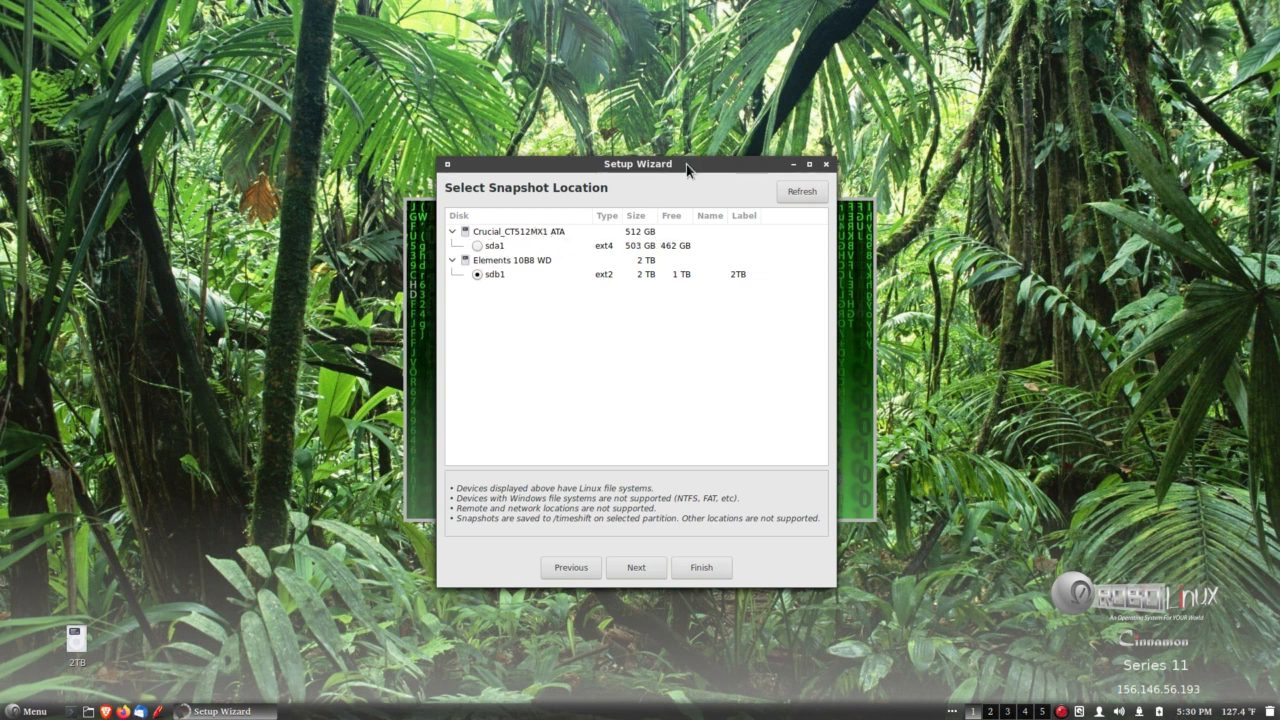
{"action": "left_click_drag", "start_coordinate": [686, 164], "coordinate": [685, 164]}
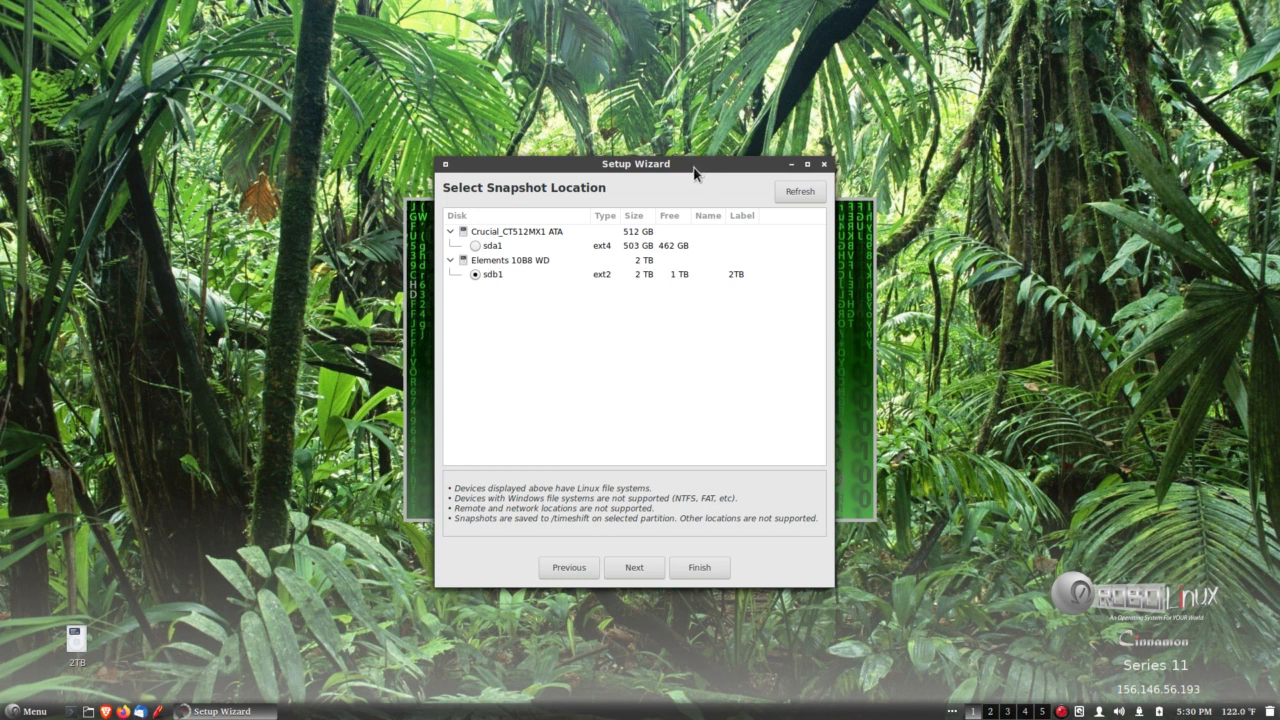
Look through the home folder and its Virtual VMs folder in the file manager, then close the file manager.
{"action": "left_click", "coordinate": [87, 711]}
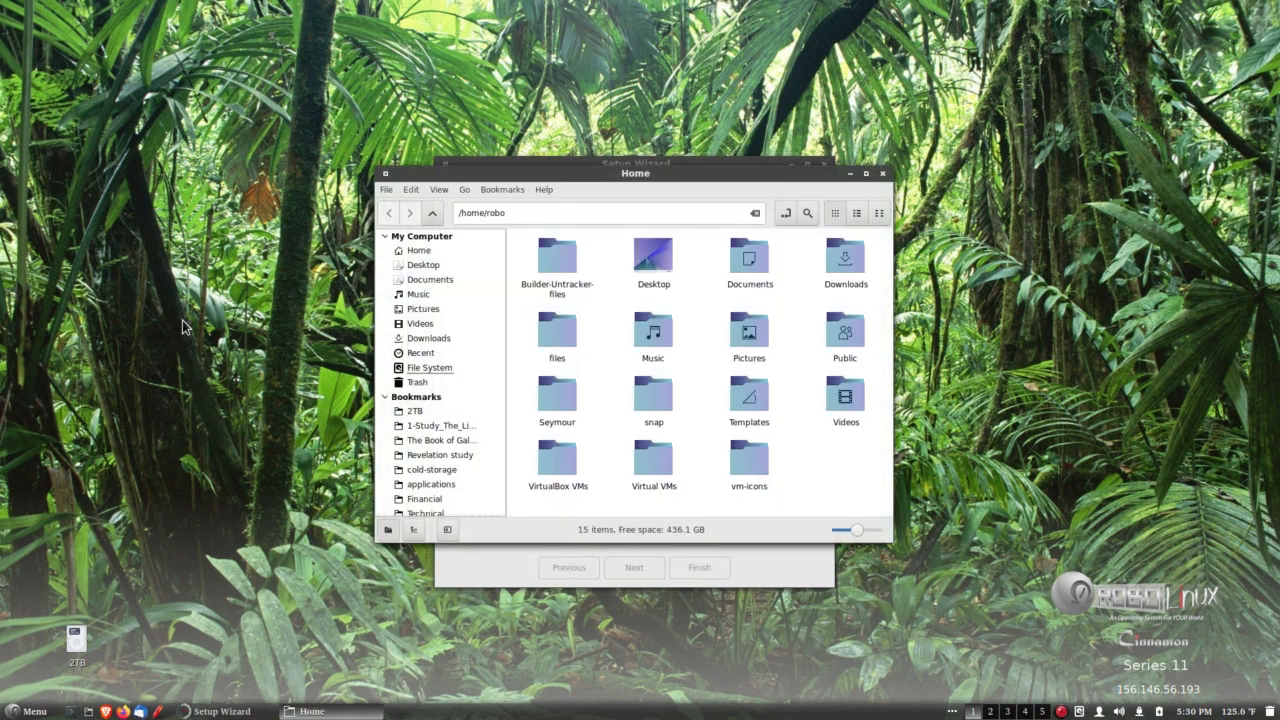
{"action": "left_click_drag", "start_coordinate": [536, 174], "coordinate": [761, 76]}
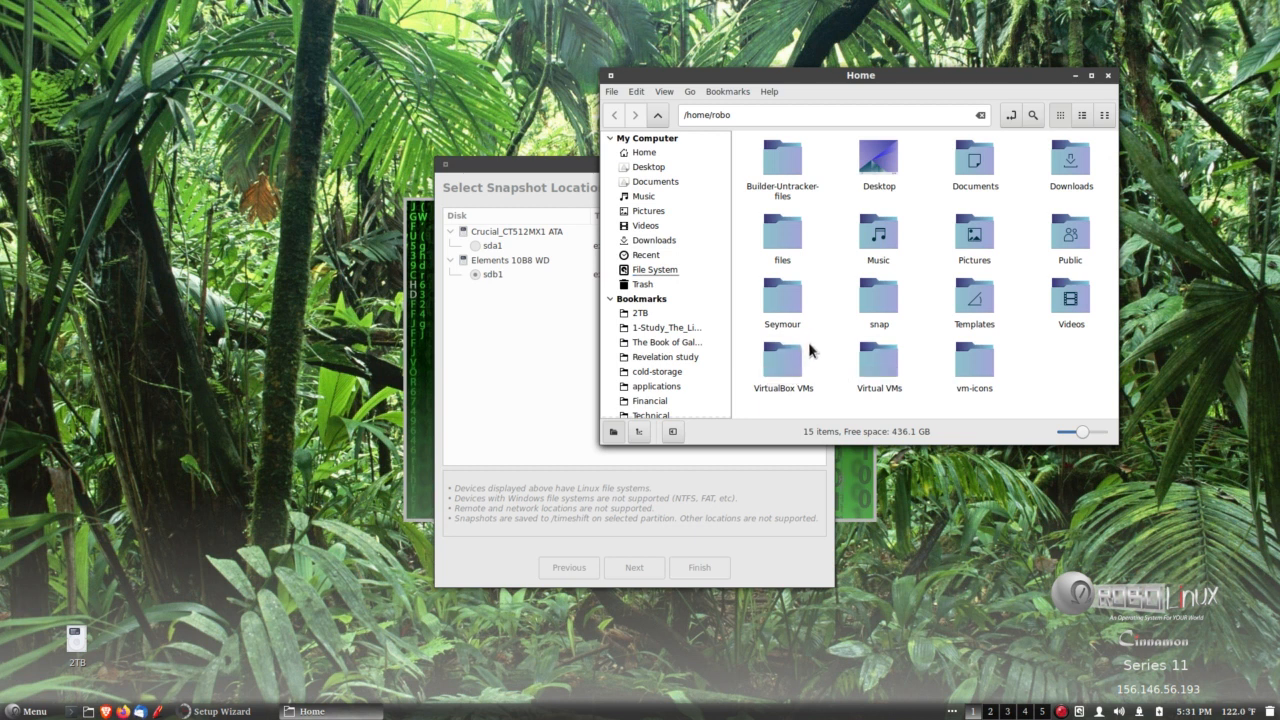
{"action": "double_click", "coordinate": [868, 360]}
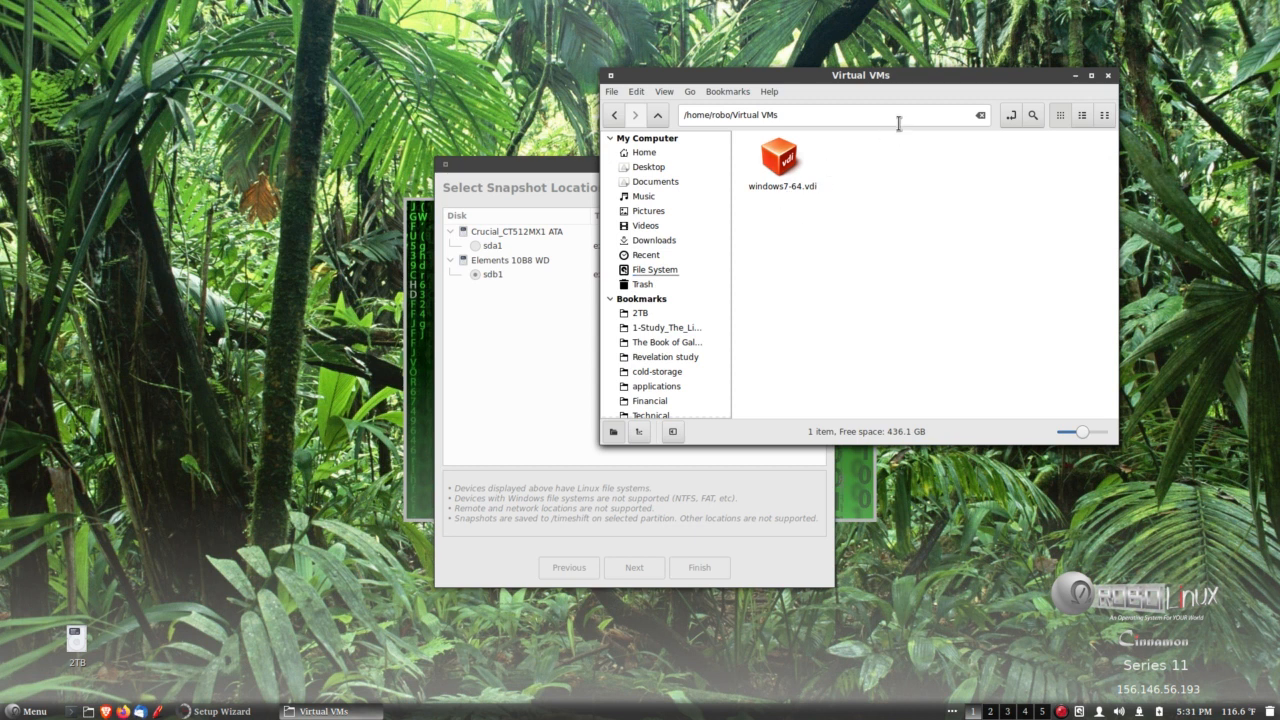
{"action": "mouse_move", "coordinate": [919, 80]}
{"action": "left_mouse_down"}
{"action": "mouse_move", "coordinate": [921, 98]}
{"action": "mouse_move", "coordinate": [940, 80]}
{"action": "left_mouse_up"}
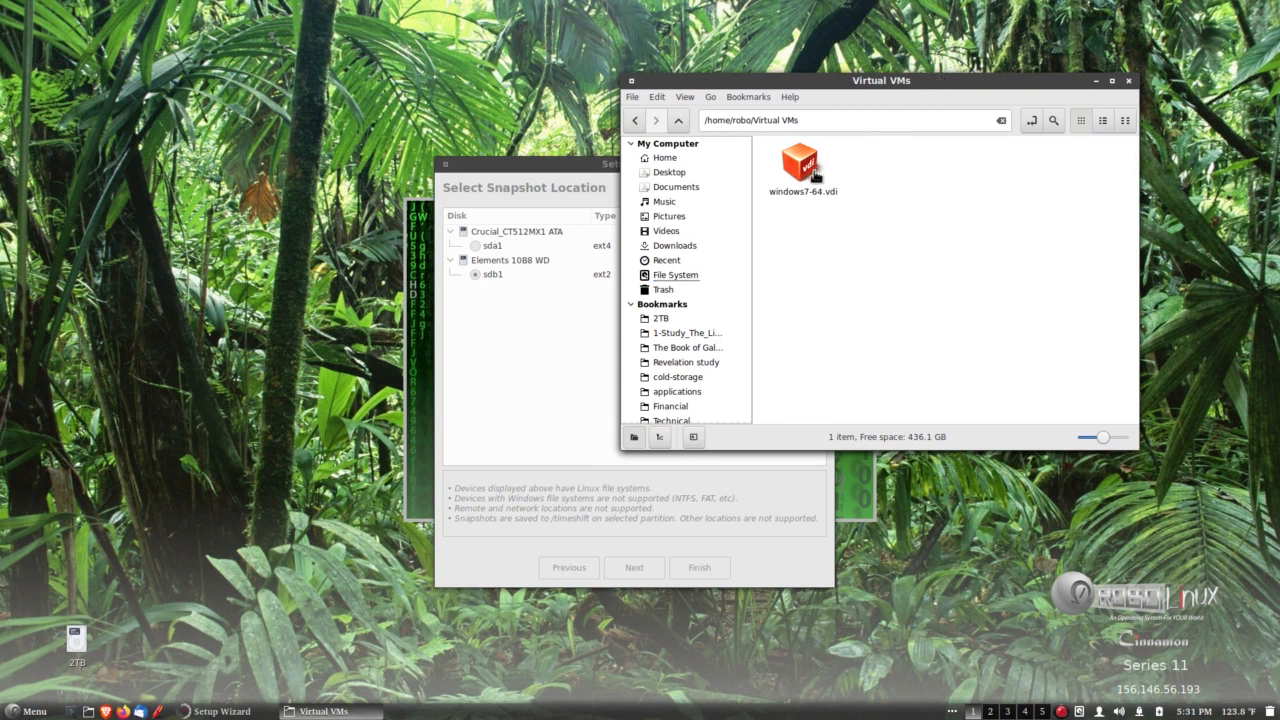
{"action": "left_click", "coordinate": [635, 120]}
{"action": "left_click", "coordinate": [938, 318]}
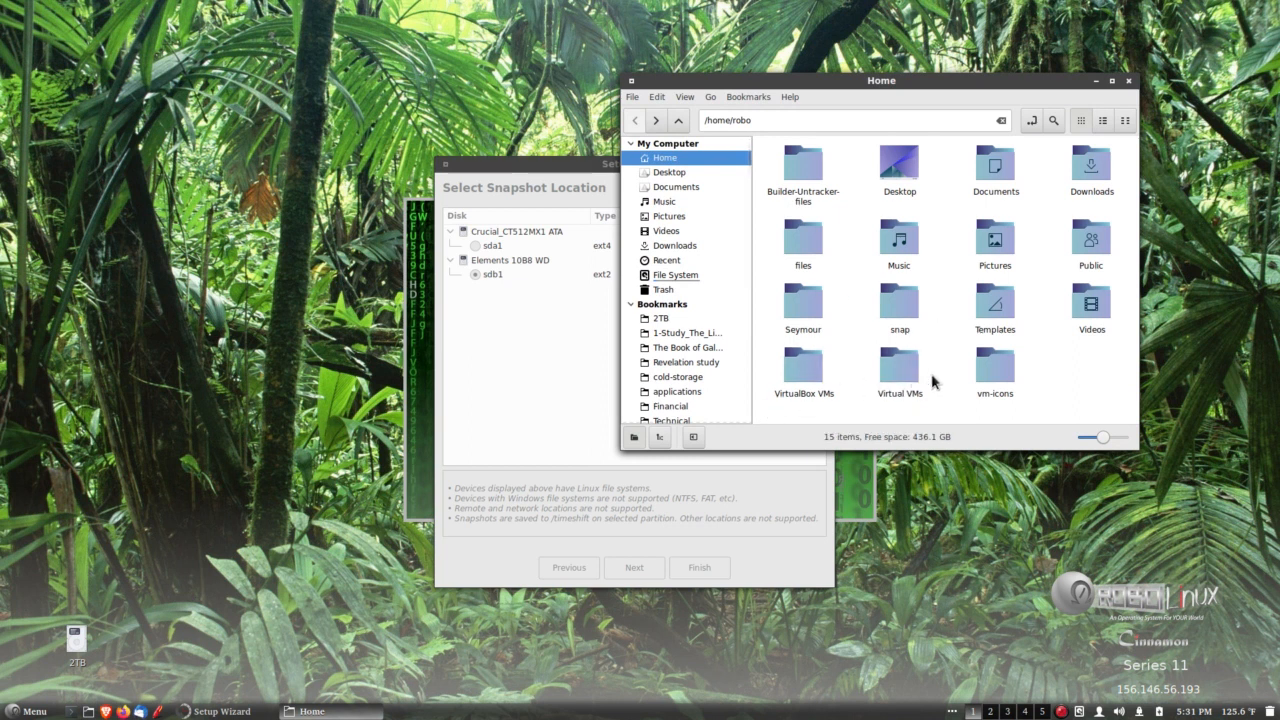
{"action": "left_click", "coordinate": [1129, 82]}
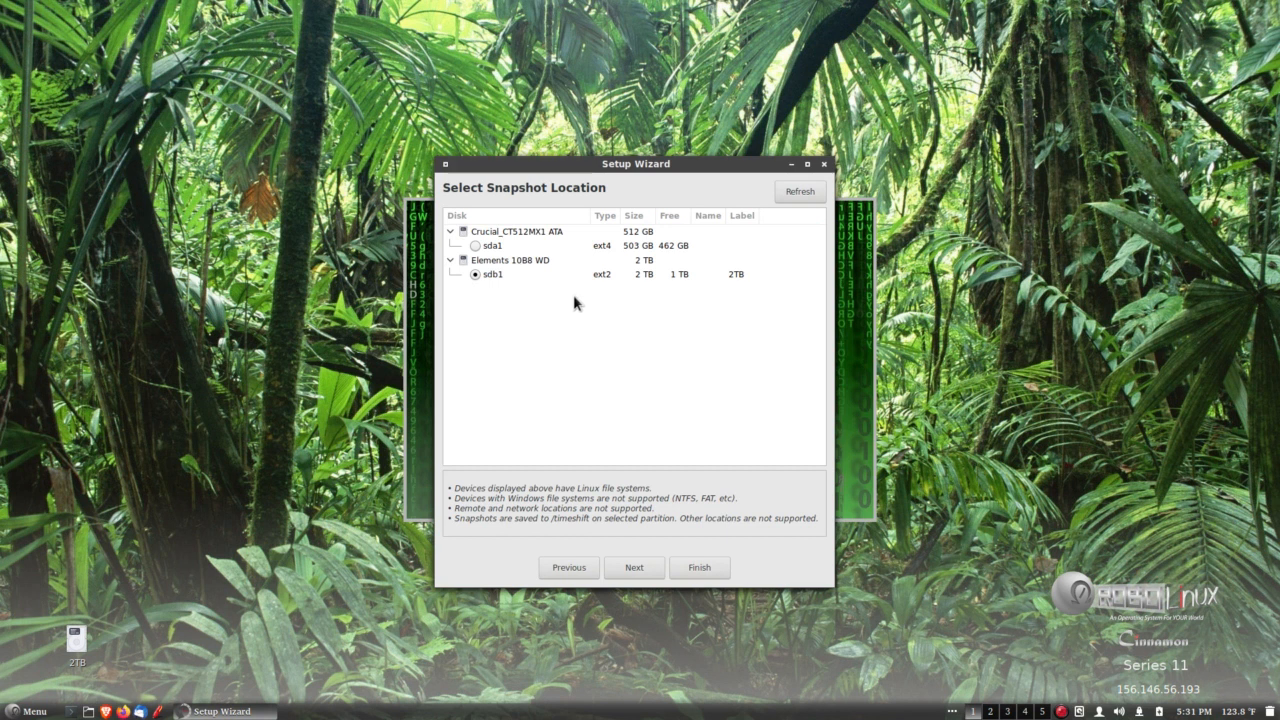
Accept sdb1 on the 2 TB Elements drive as the snapshot location and continue to the snapshot levels.
{"action": "left_click", "coordinate": [633, 568]}
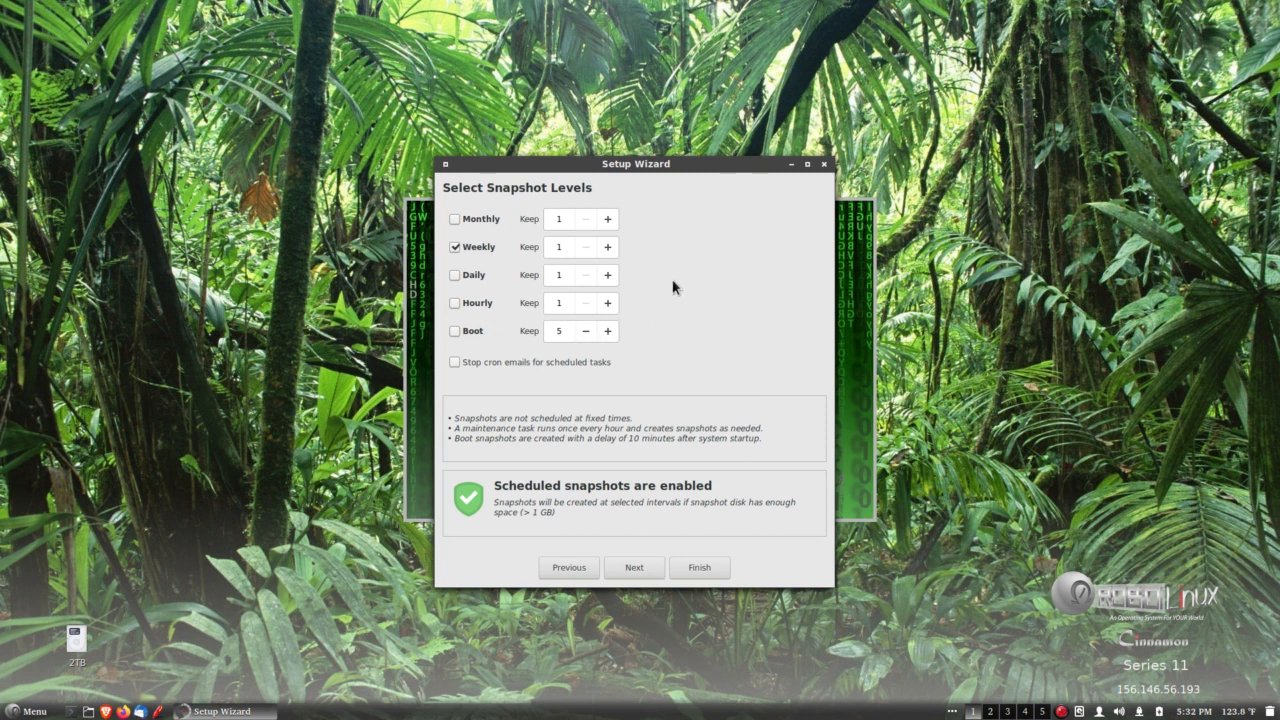
{"action": "left_click_drag", "start_coordinate": [708, 162], "coordinate": [714, 158]}
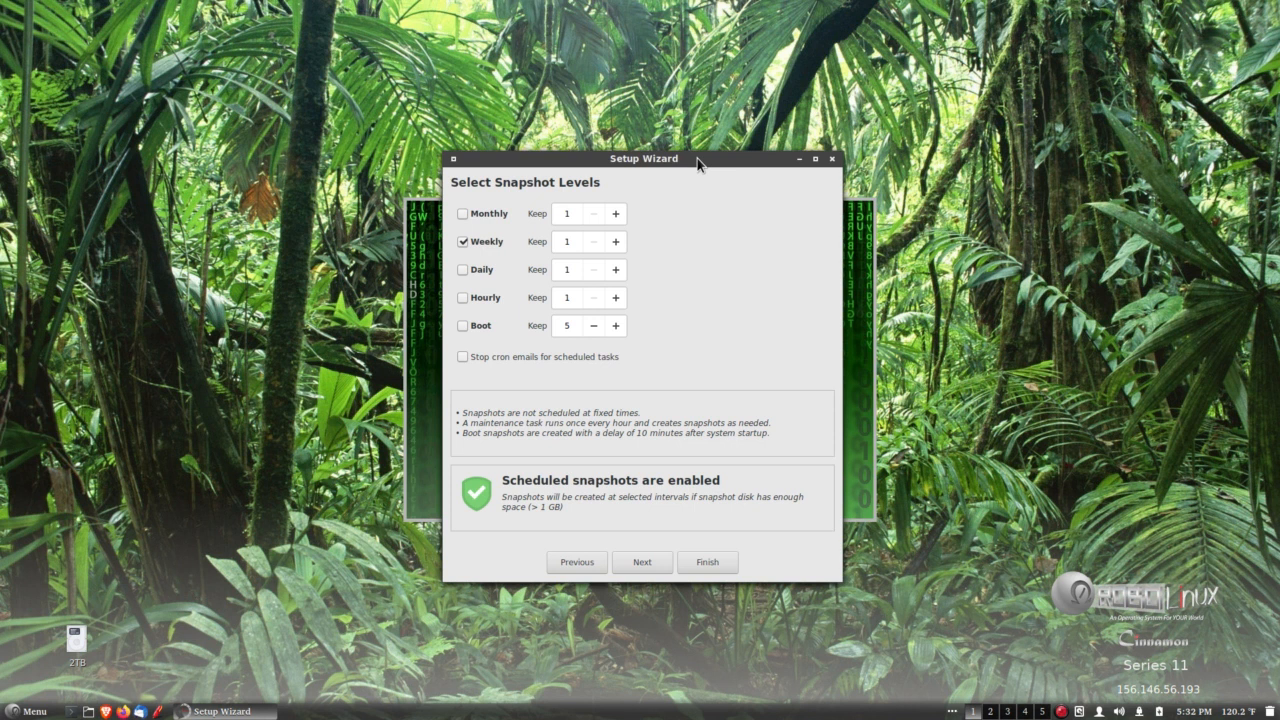
{"action": "left_click", "coordinate": [1239, 712]}
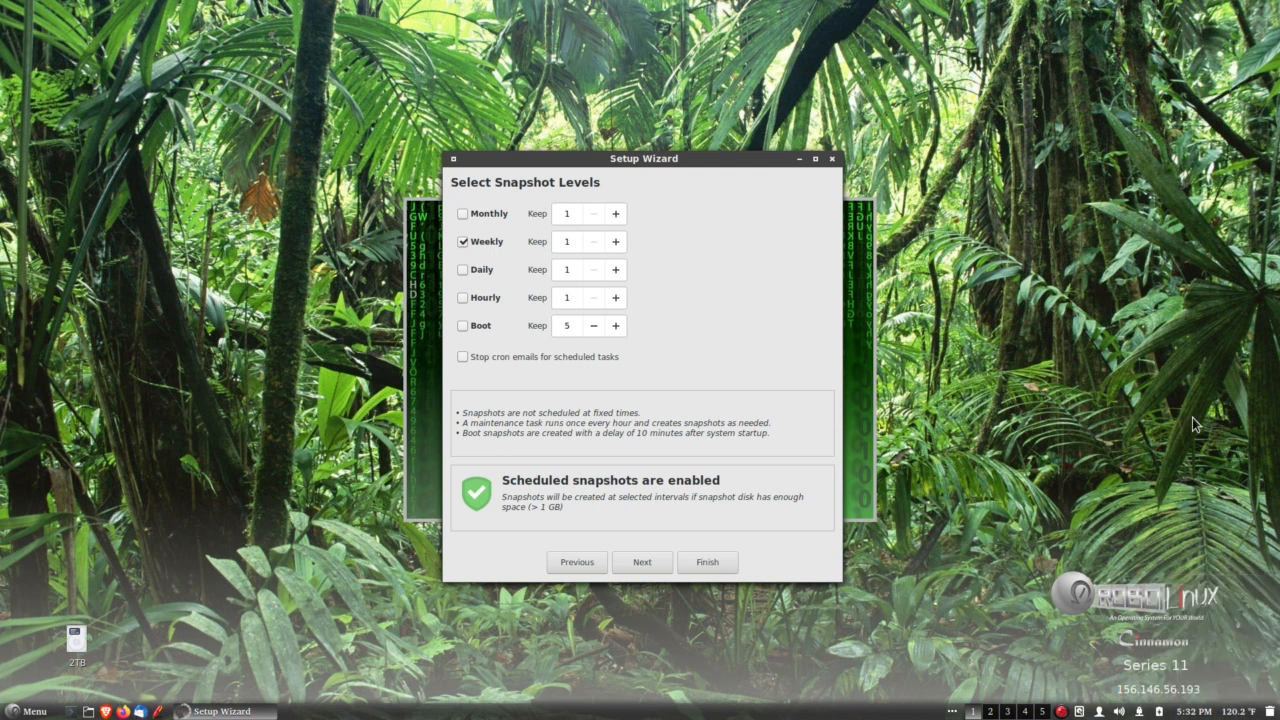
{"action": "left_click", "coordinate": [730, 162]}
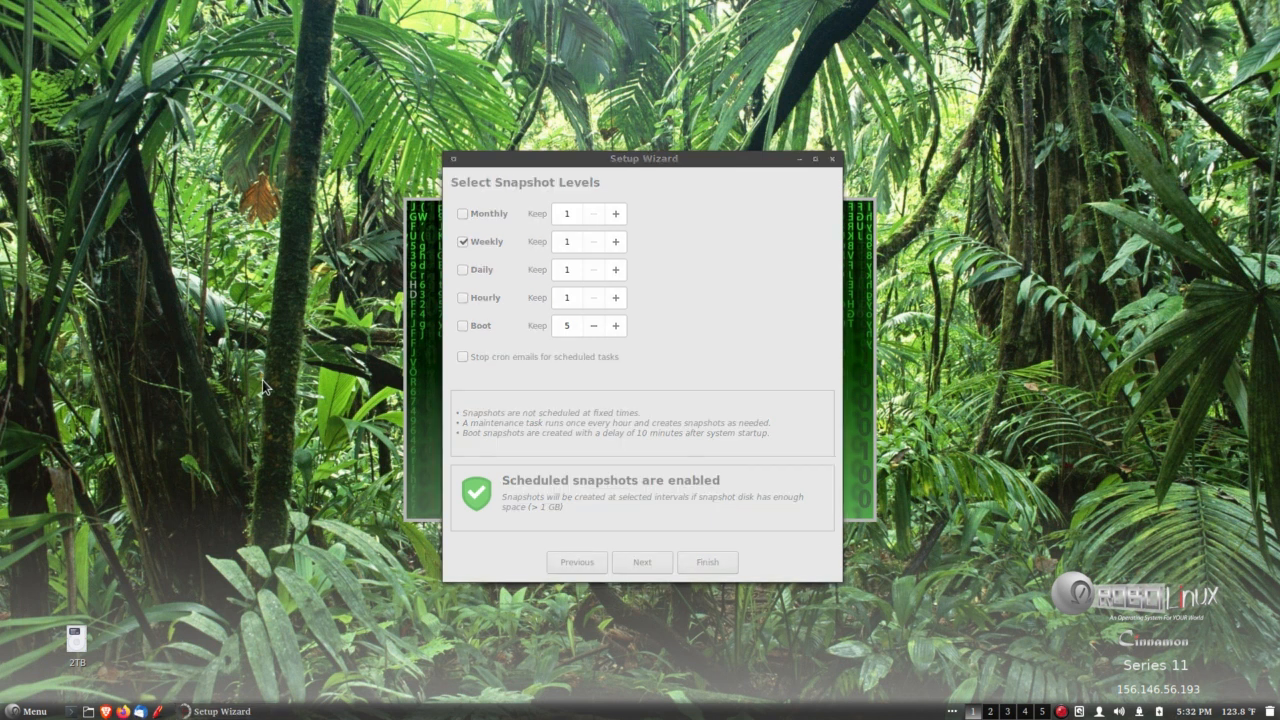
Run htop in a new terminal to check the system load, and move the terminal clear of the wizard's settings.
{"action": "left_click", "coordinate": [70, 711]}
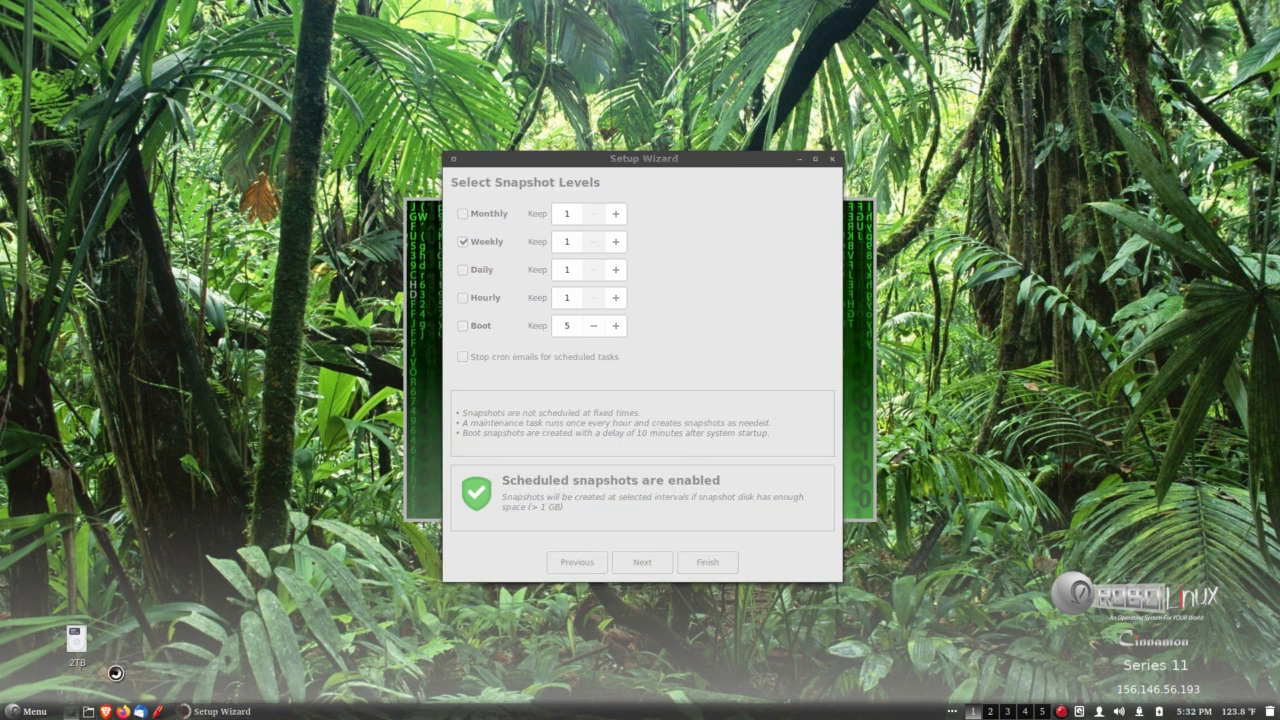
{"action": "type", "text": "htop"}
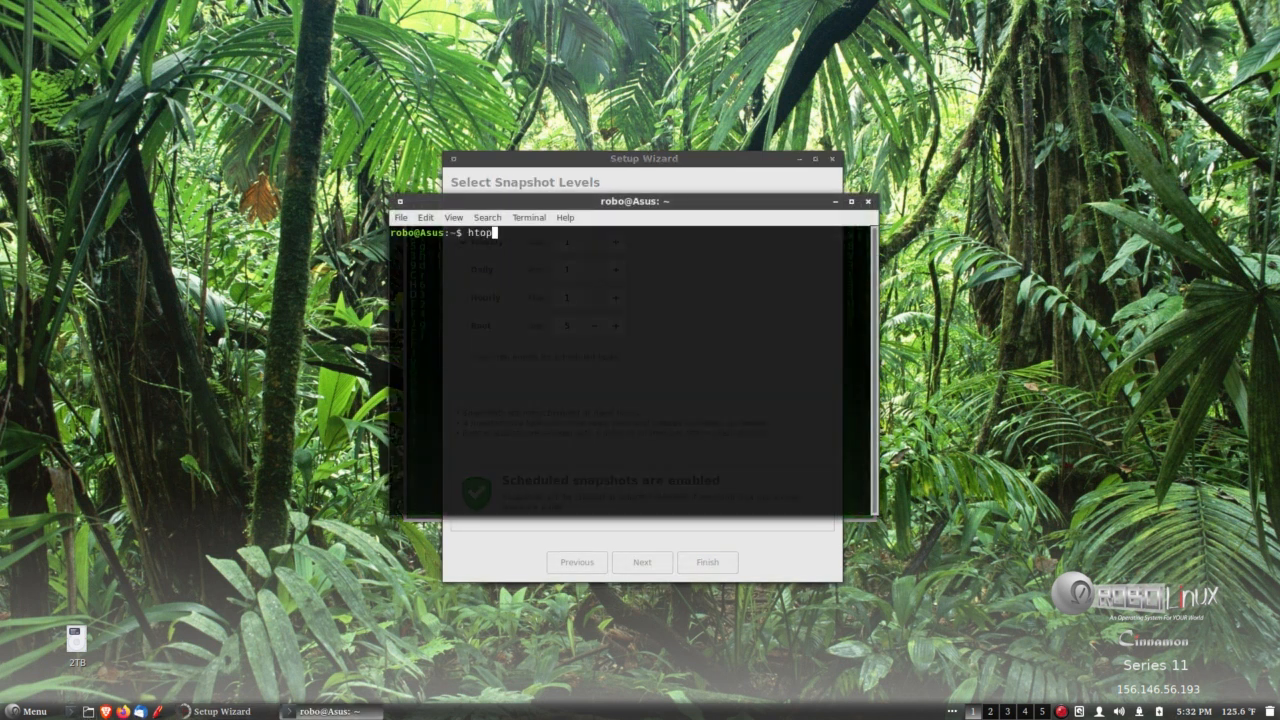
{"action": "key", "text": "Return"}
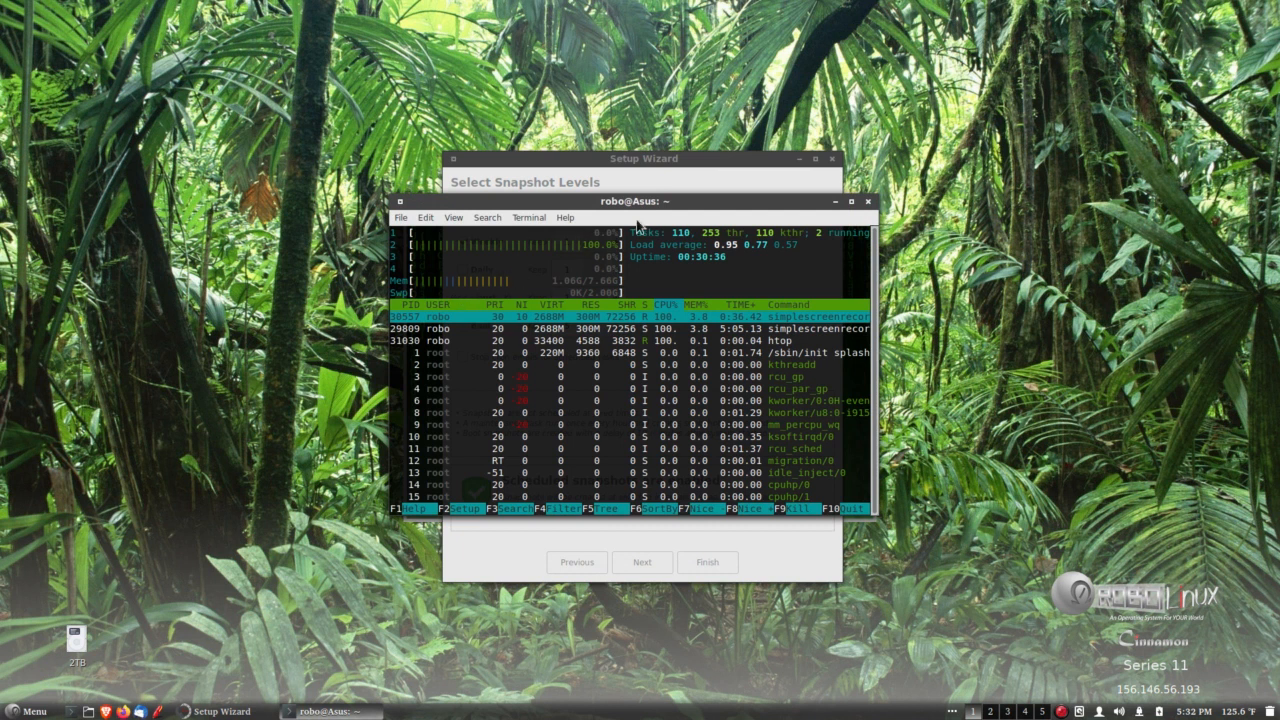
{"action": "left_click_drag", "start_coordinate": [688, 204], "coordinate": [968, 85]}
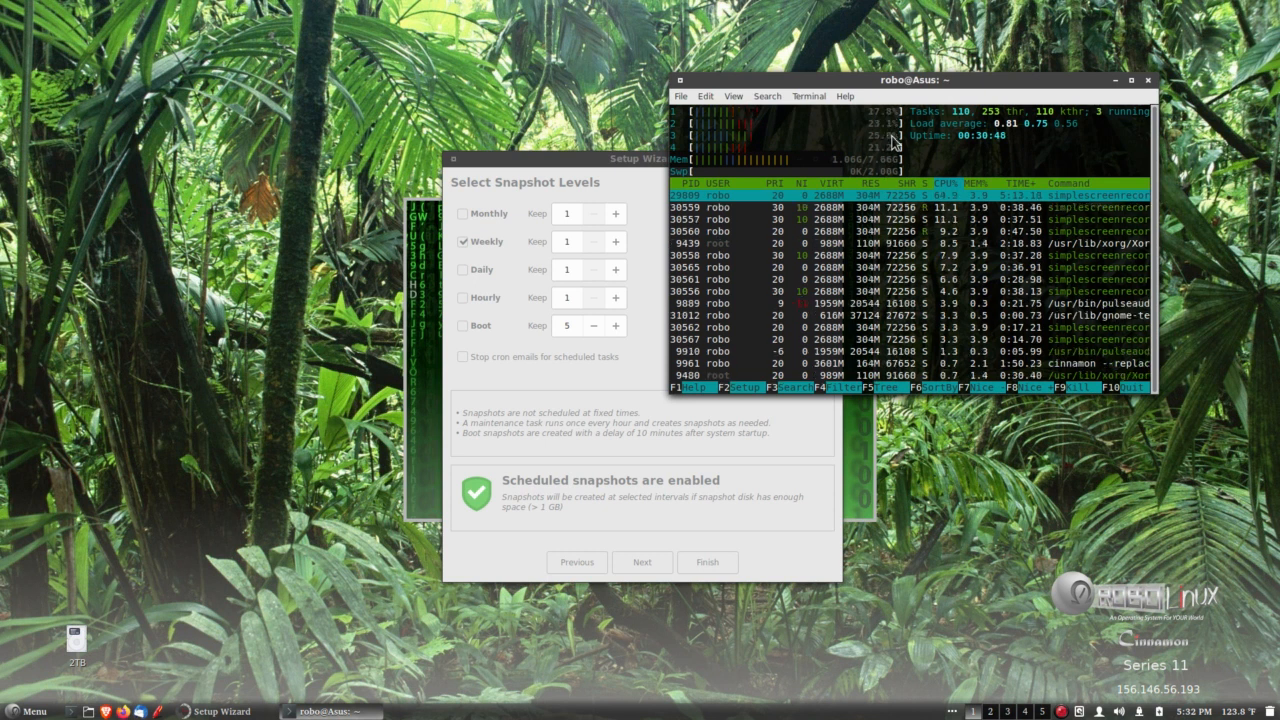
Close the htop terminal and confirm ending its running process.
{"action": "left_click", "coordinate": [1148, 80]}
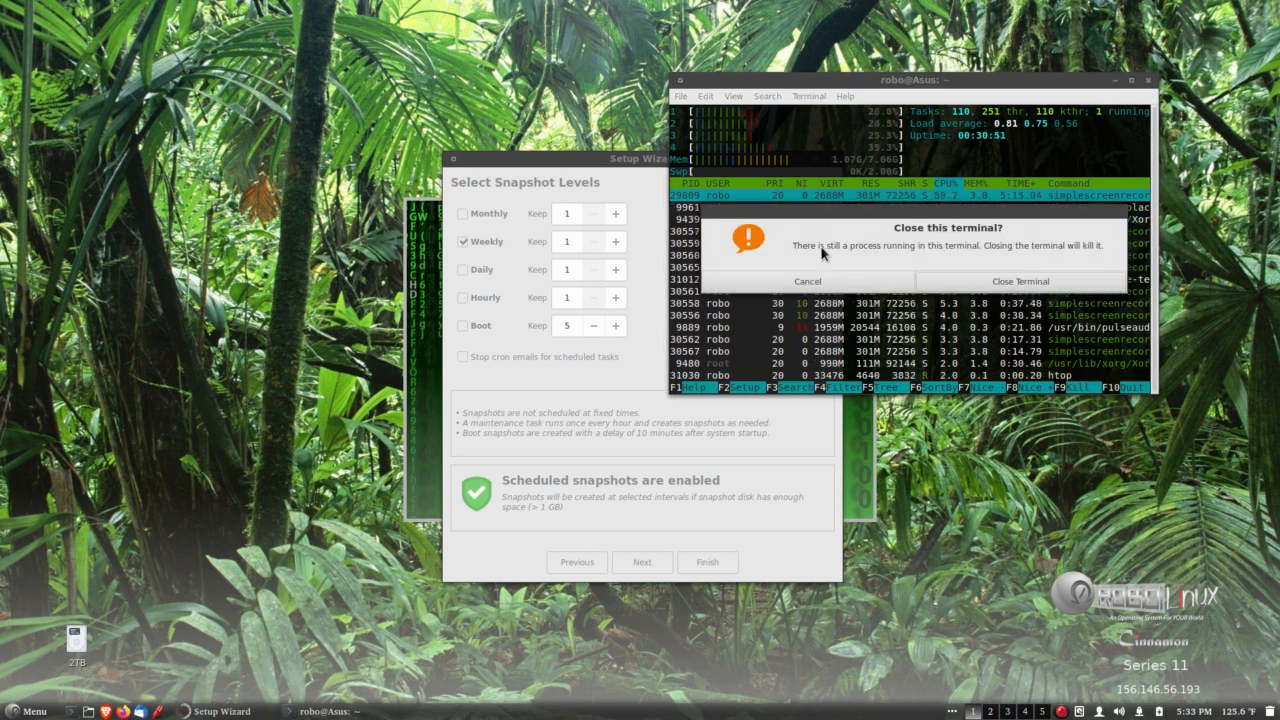
{"action": "left_click", "coordinate": [981, 284]}
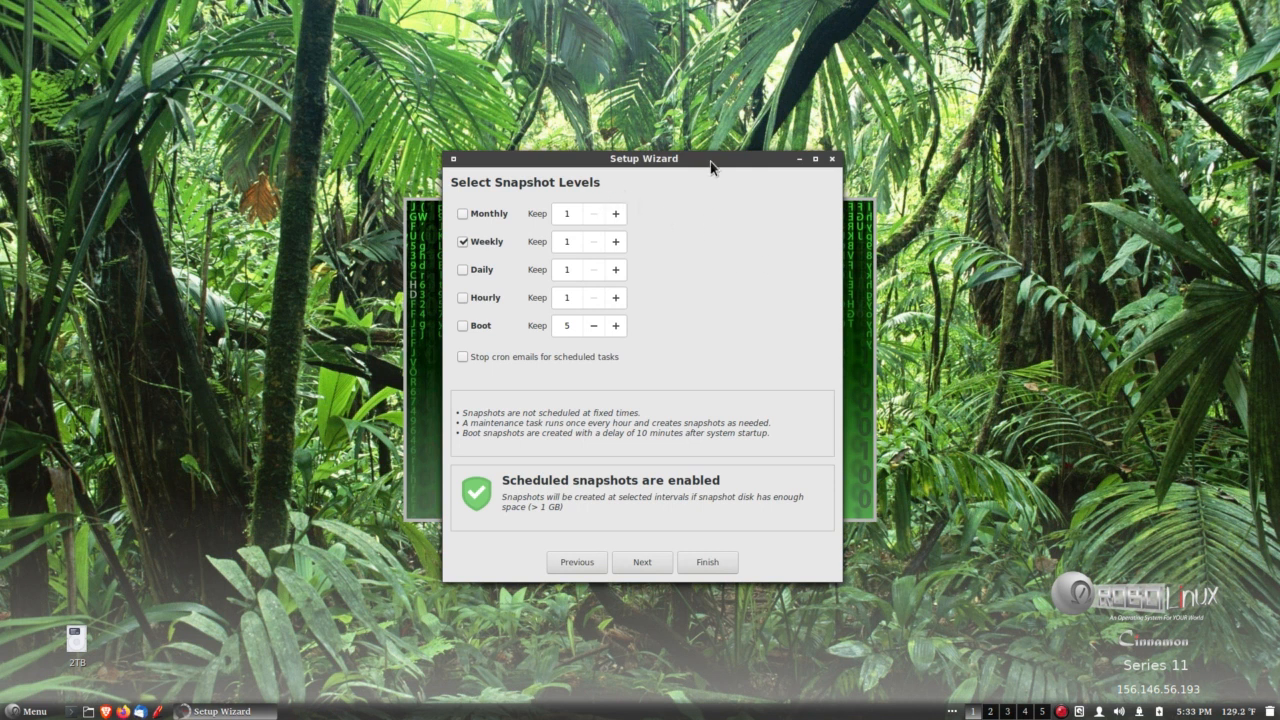
{"action": "left_click_drag", "start_coordinate": [709, 158], "coordinate": [717, 154]}
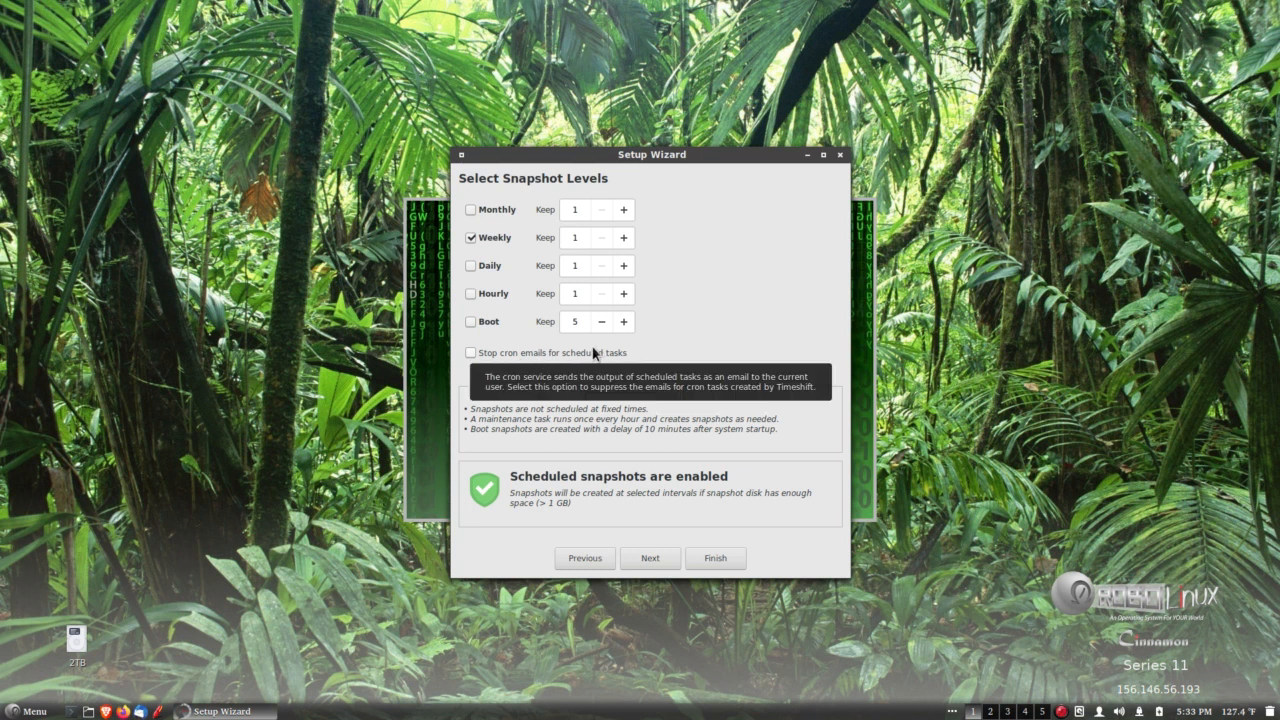
Suppress cron emails for scheduled tasks, keep the weekly snapshot level, and continue to the user home directories.
{"action": "left_click", "coordinate": [471, 354]}
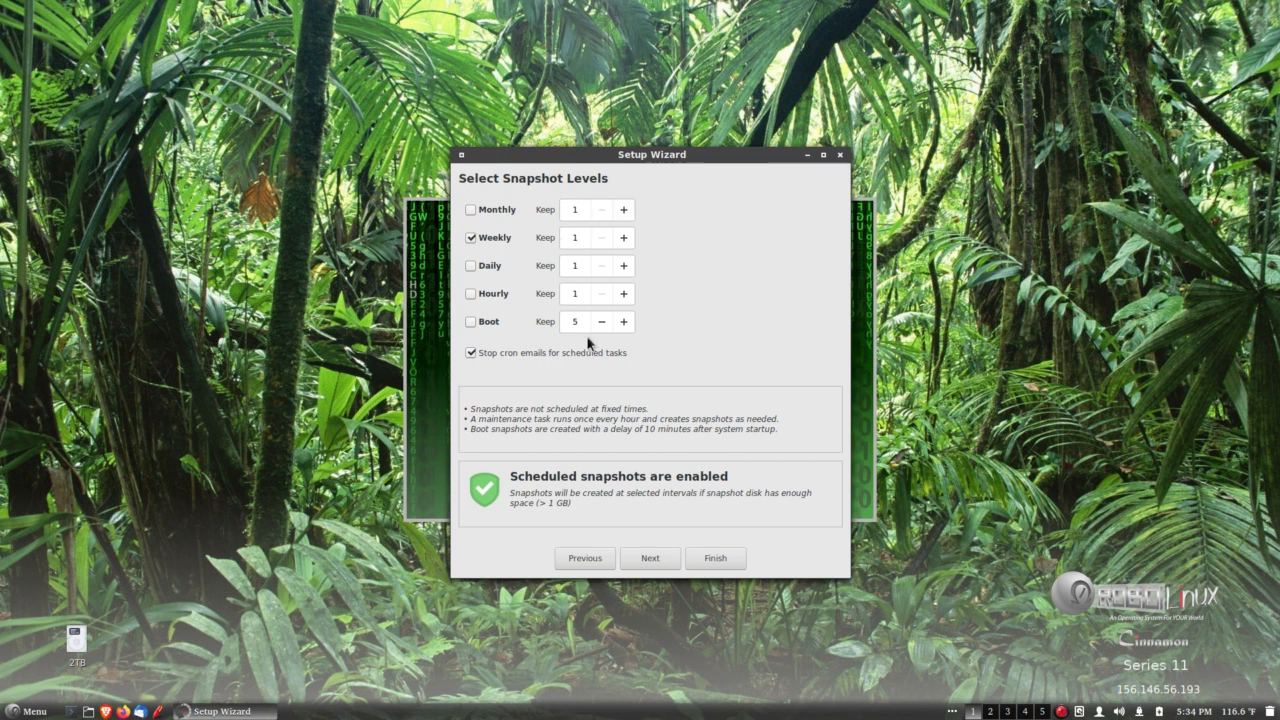
{"action": "left_click_drag", "start_coordinate": [697, 154], "coordinate": [695, 150]}
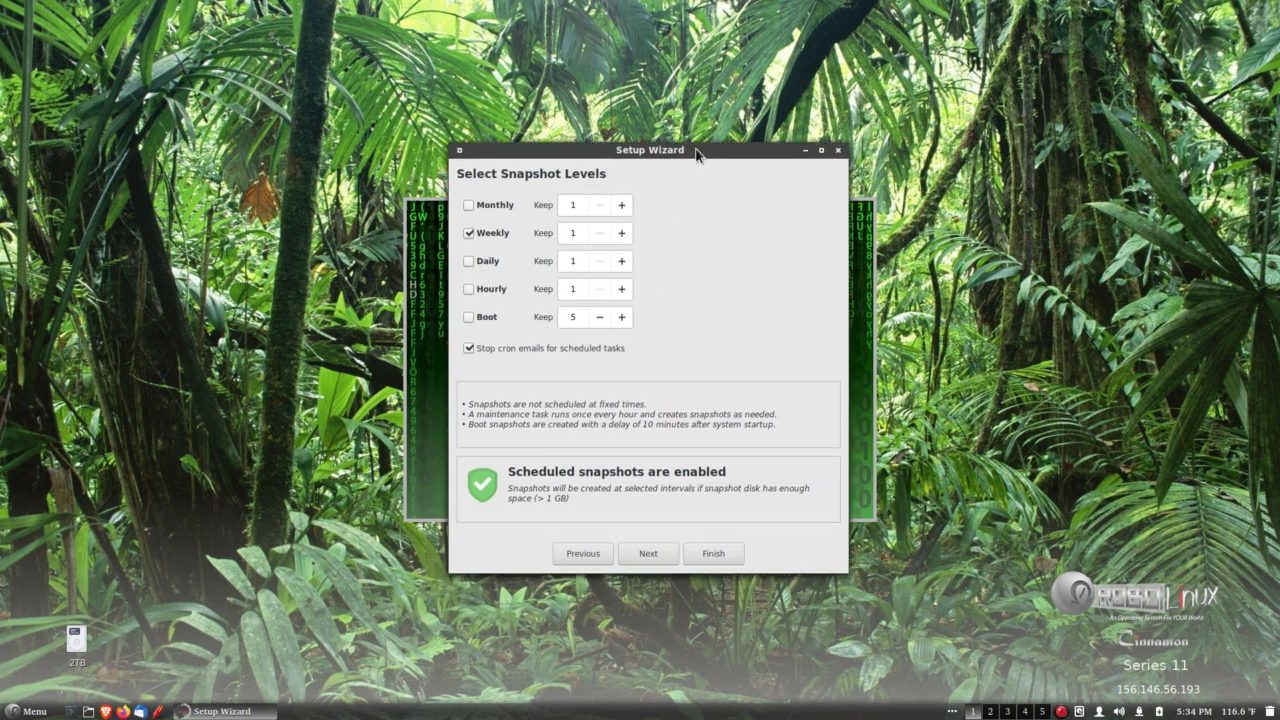
{"action": "left_click", "coordinate": [79, 667]}
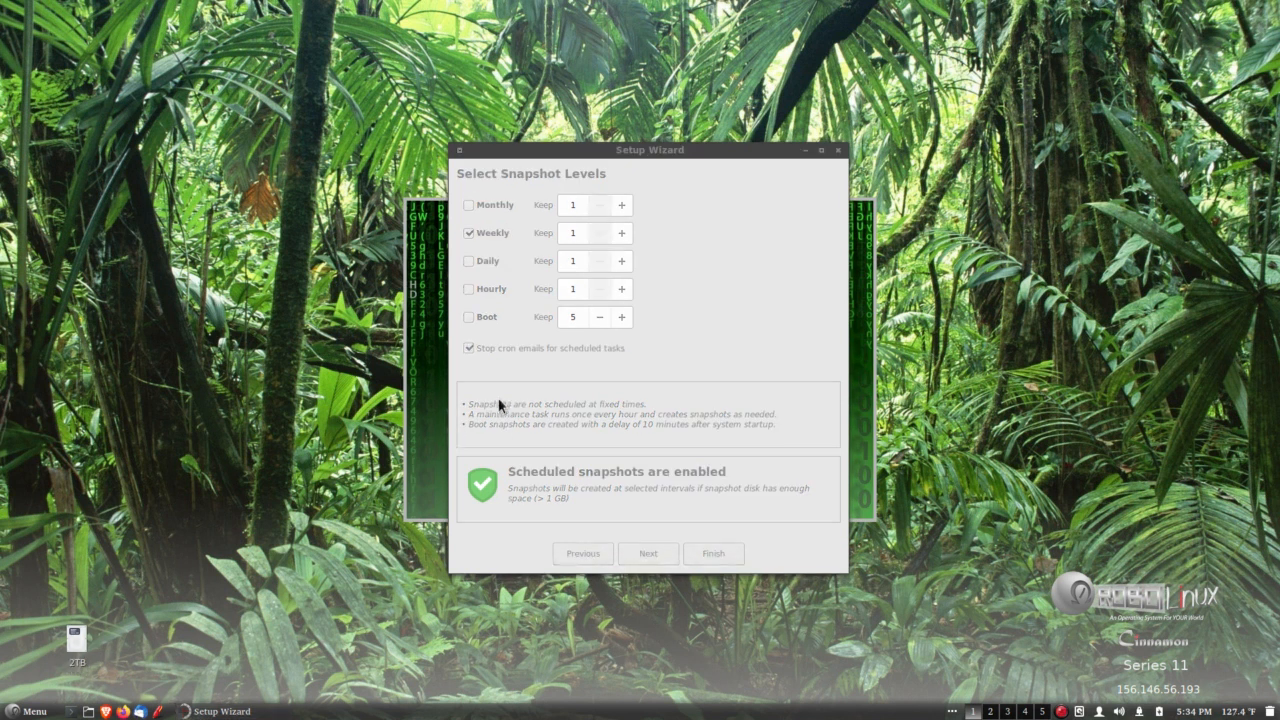
{"action": "left_click", "coordinate": [724, 274]}
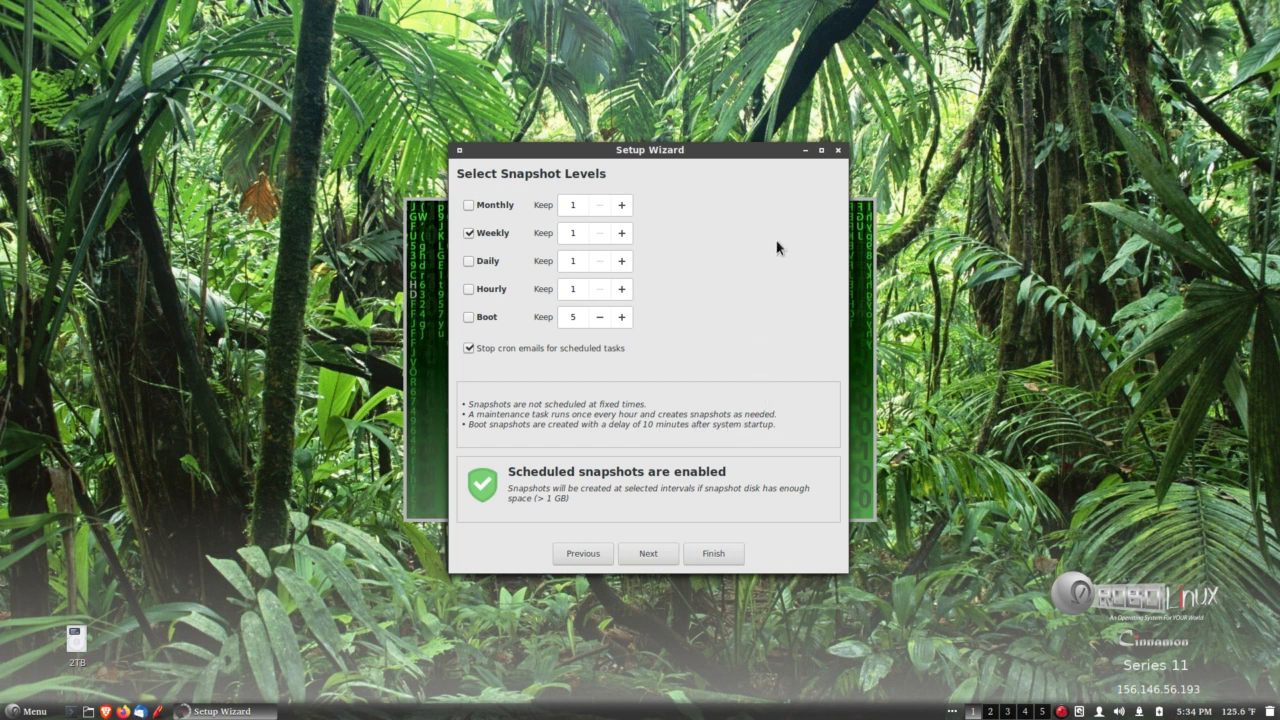
{"action": "left_click_drag", "start_coordinate": [725, 151], "coordinate": [726, 147]}
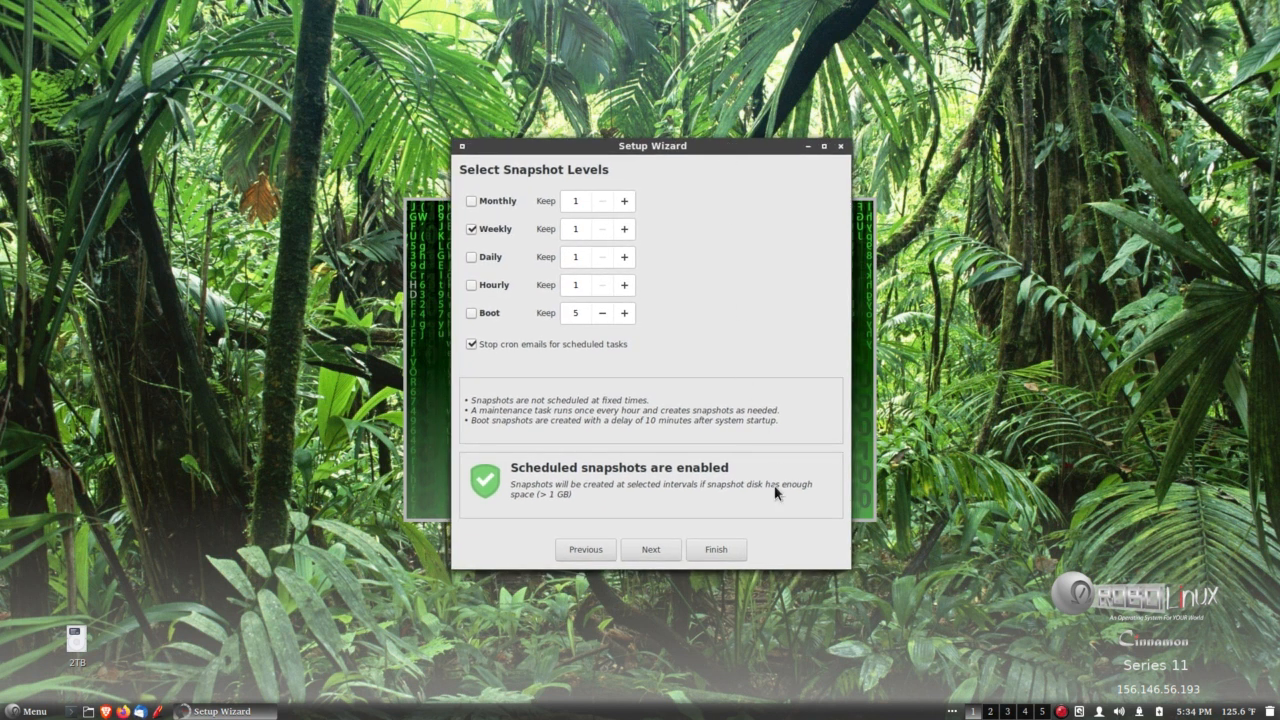
{"action": "left_click", "coordinate": [648, 551]}
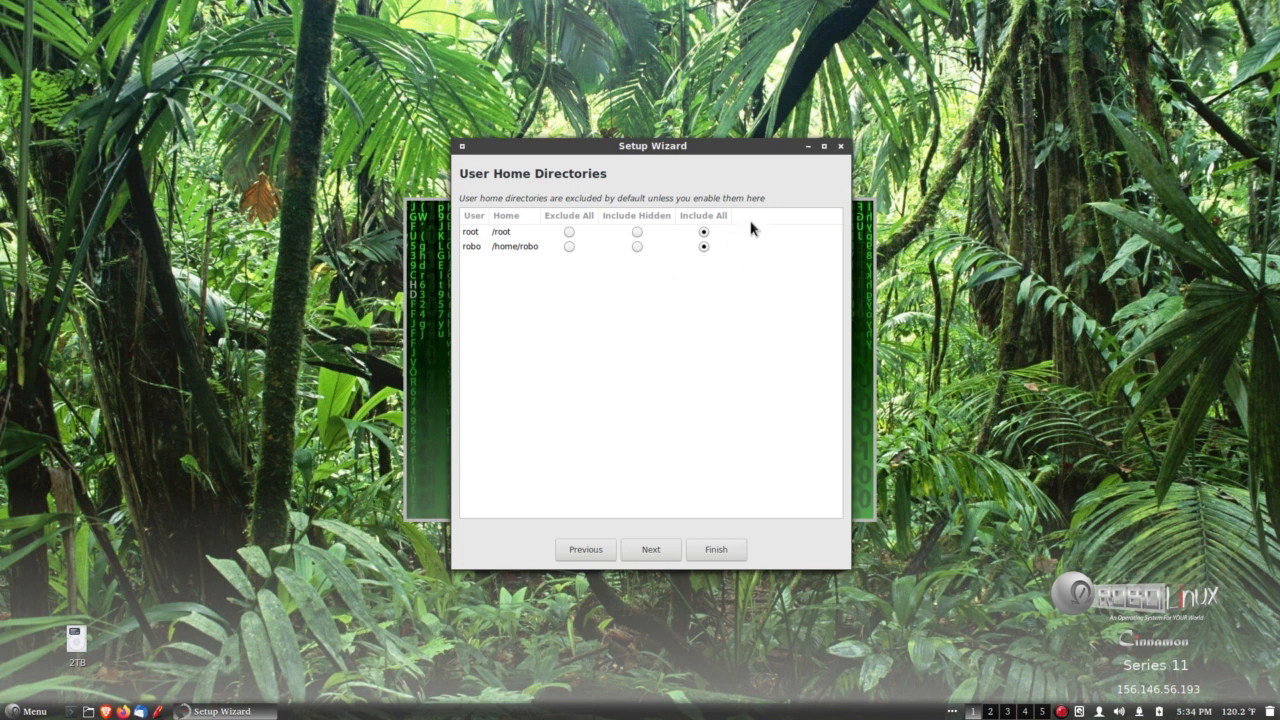
Accept Include All for the root and robo home directories and finish the setup wizard.
{"action": "left_click_drag", "start_coordinate": [728, 150], "coordinate": [721, 152]}
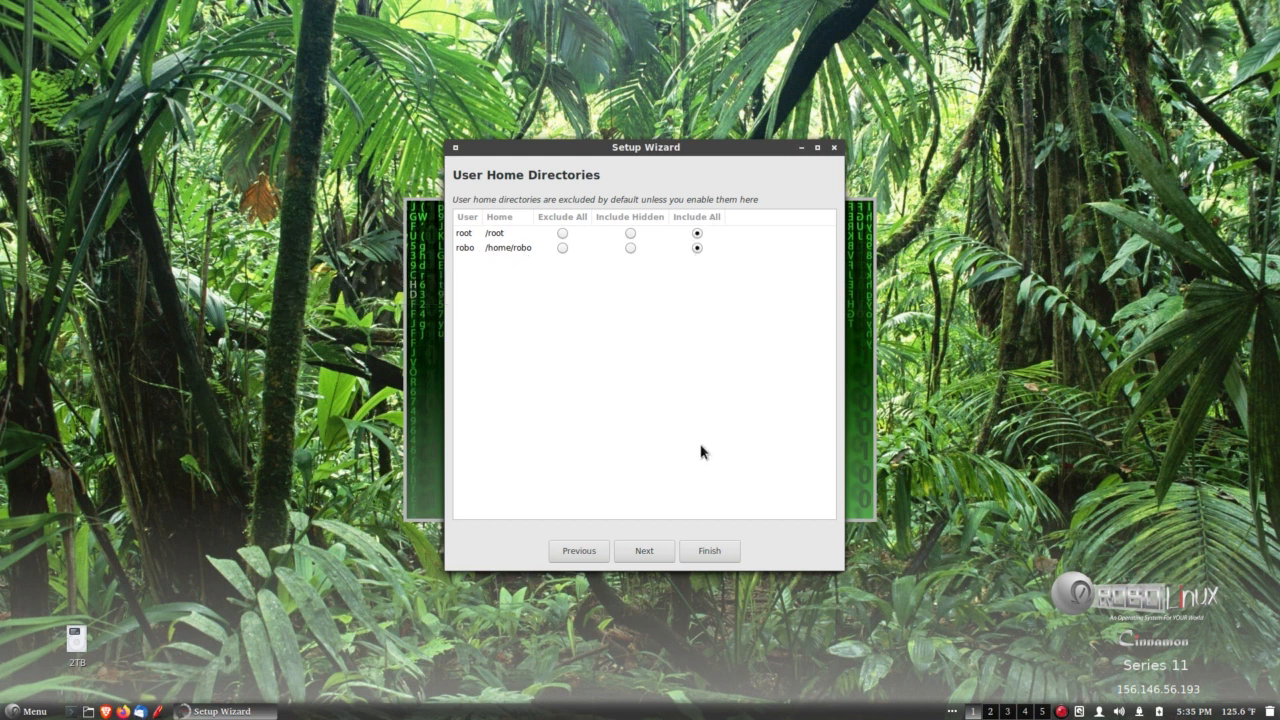
{"action": "left_click", "coordinate": [663, 551]}
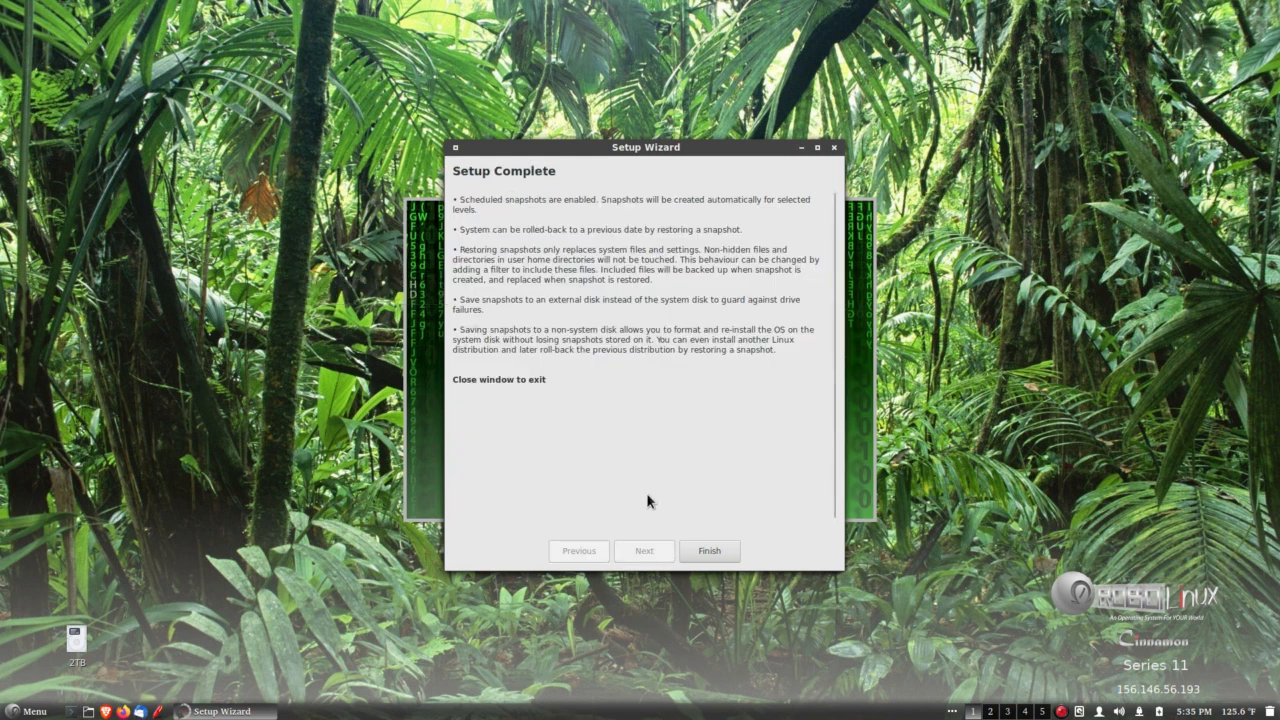
{"action": "left_click", "coordinate": [709, 551]}
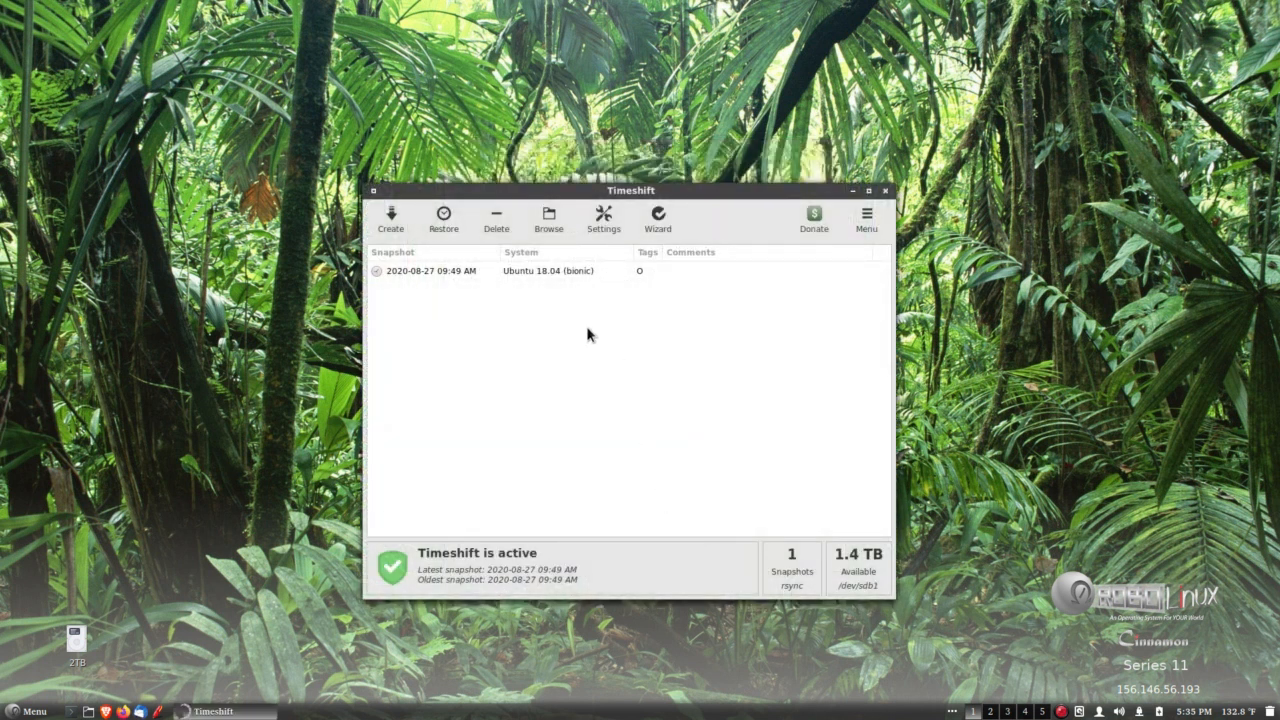
Review Timeshift's location, schedule, users and include/exclude filter settings, keep /root/** included, and accept the settings.
{"action": "left_click", "coordinate": [602, 219]}
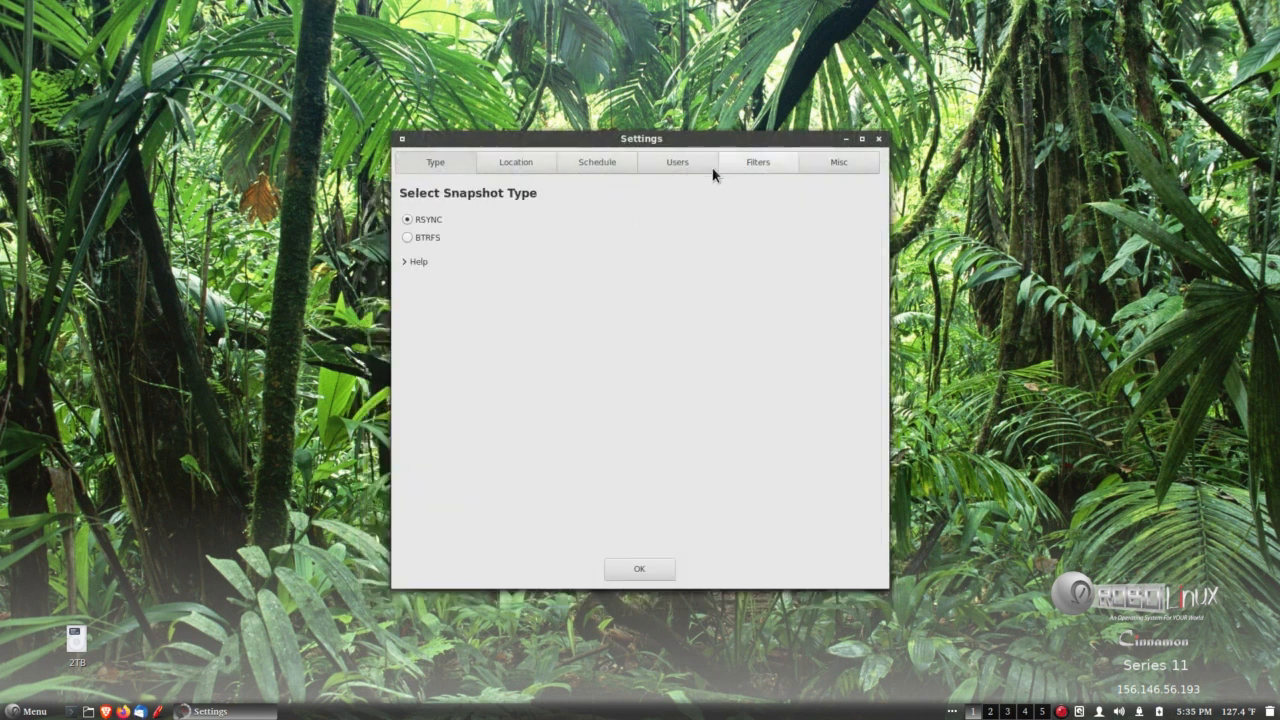
{"action": "left_click", "coordinate": [517, 164]}
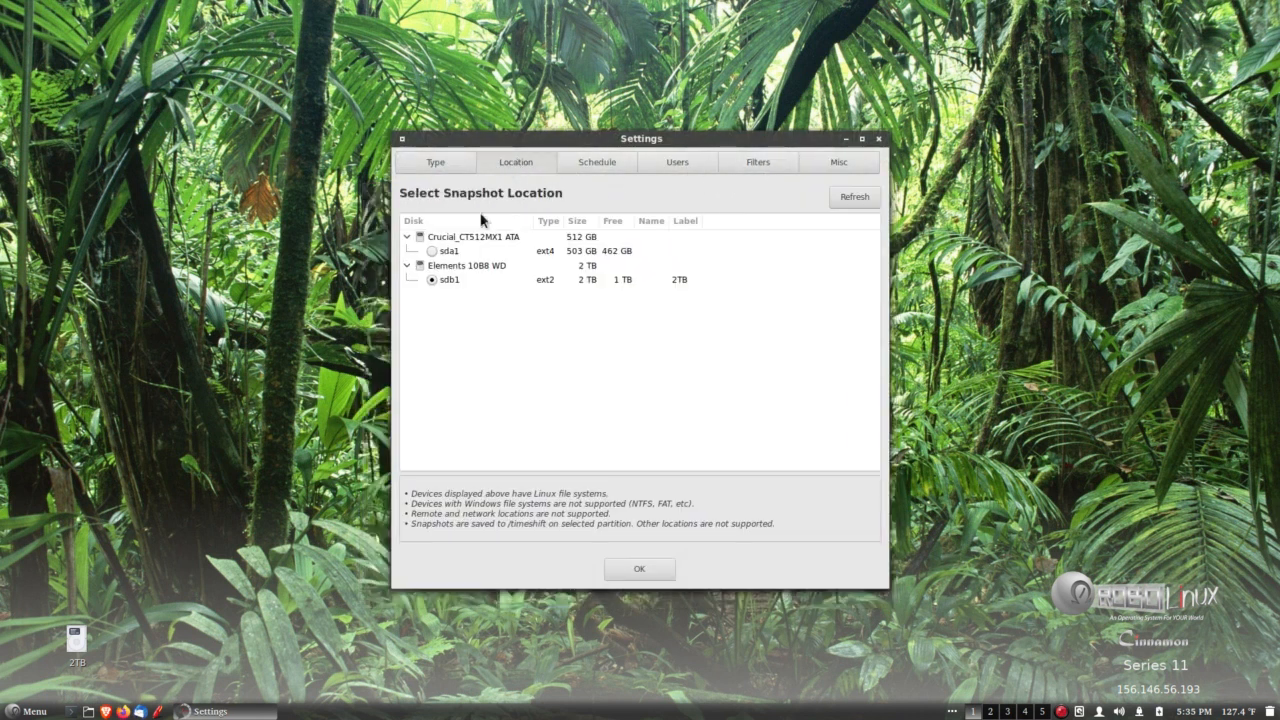
{"action": "left_click", "coordinate": [592, 162]}
{"action": "left_click", "coordinate": [678, 164]}
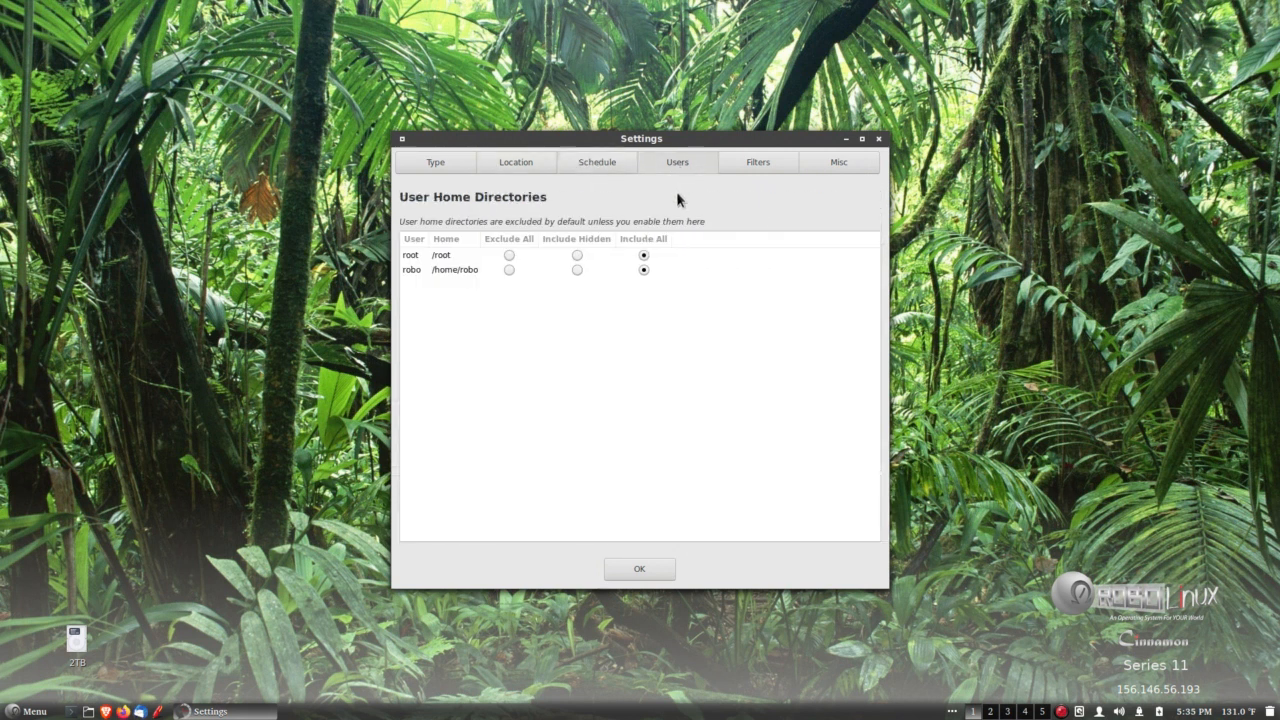
{"action": "left_click", "coordinate": [758, 161]}
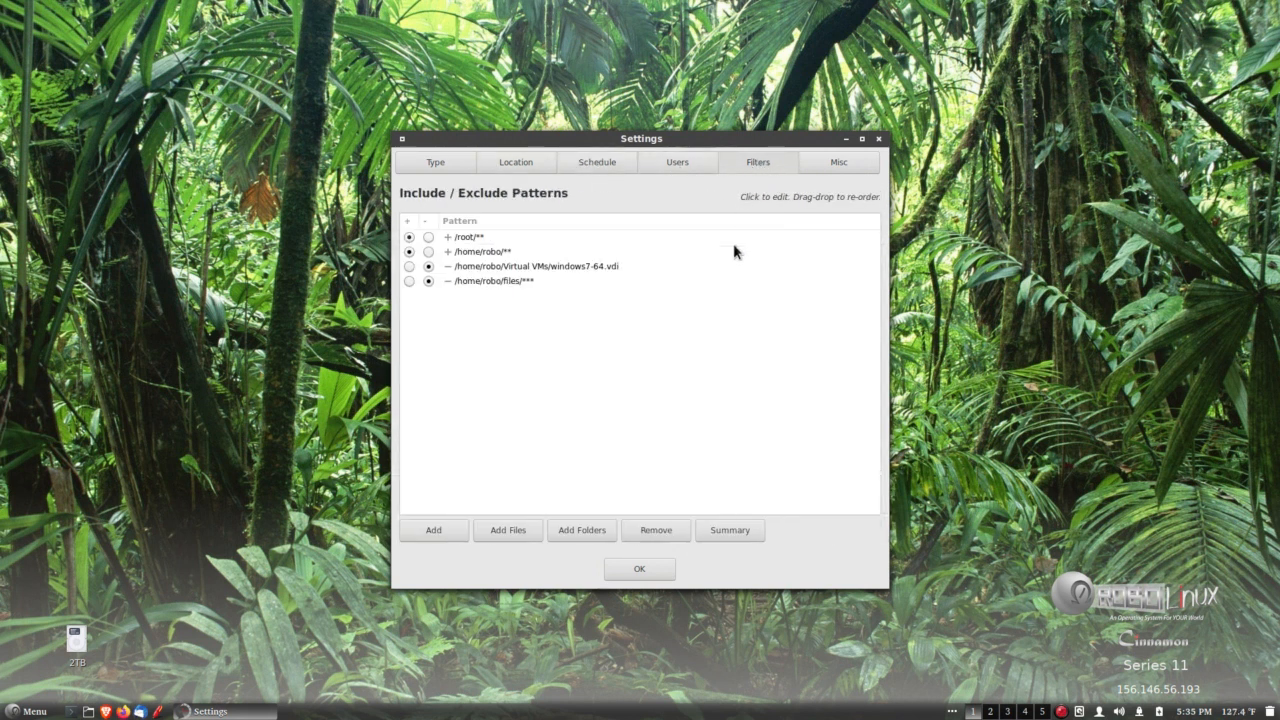
{"action": "left_click", "coordinate": [409, 237]}
{"action": "left_click_drag", "start_coordinate": [735, 139], "coordinate": [731, 144]}
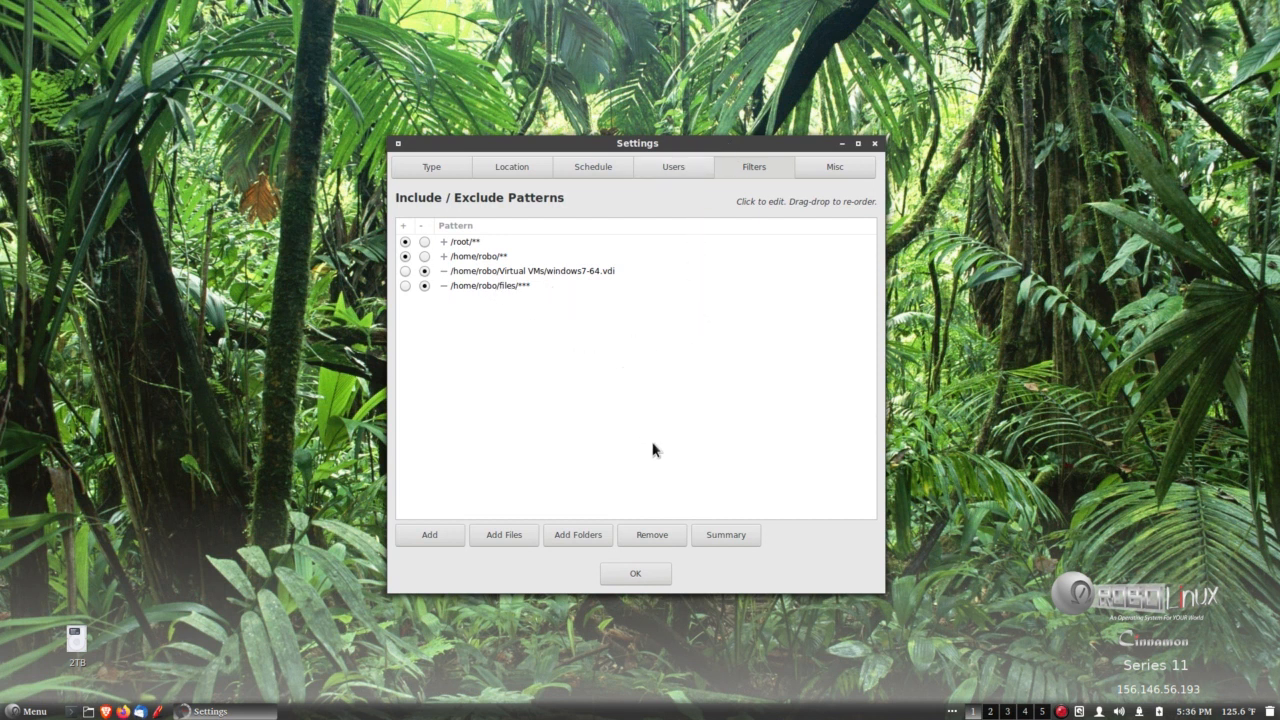
{"action": "left_click", "coordinate": [646, 573]}
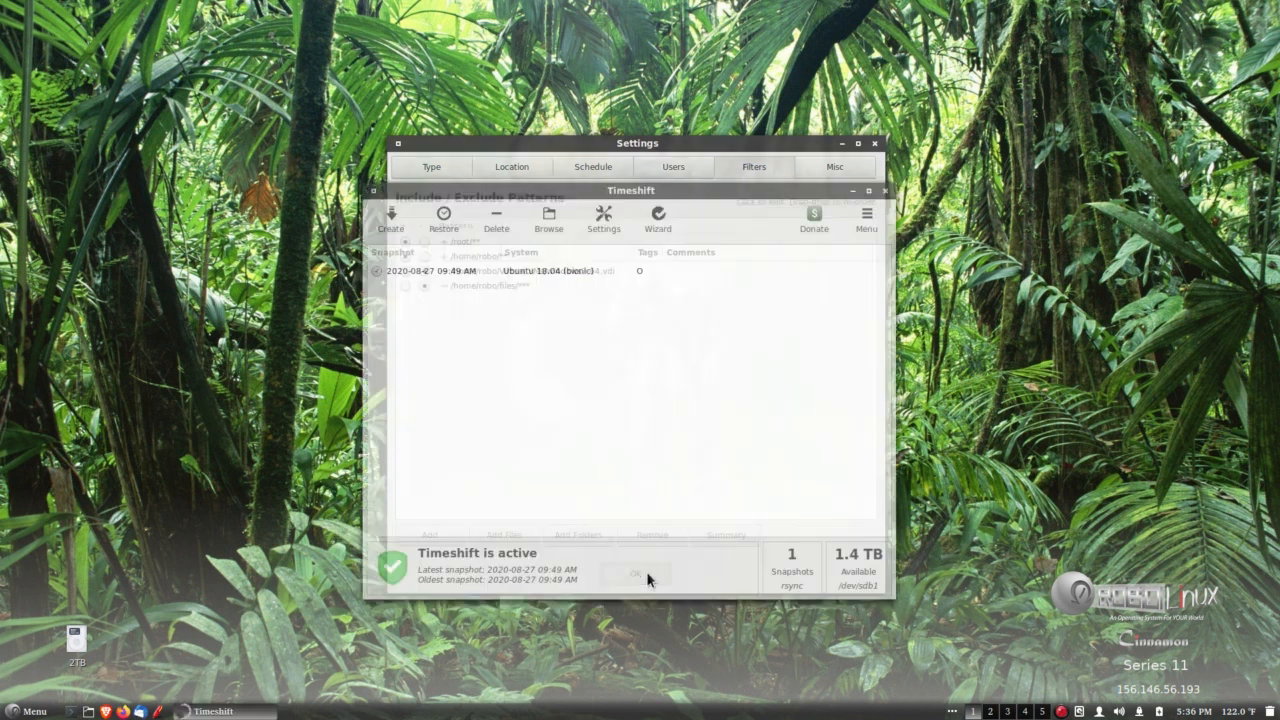
Highlight the existing snapshot in Timeshift's list, then close Timeshift.
{"action": "left_click", "coordinate": [427, 272]}
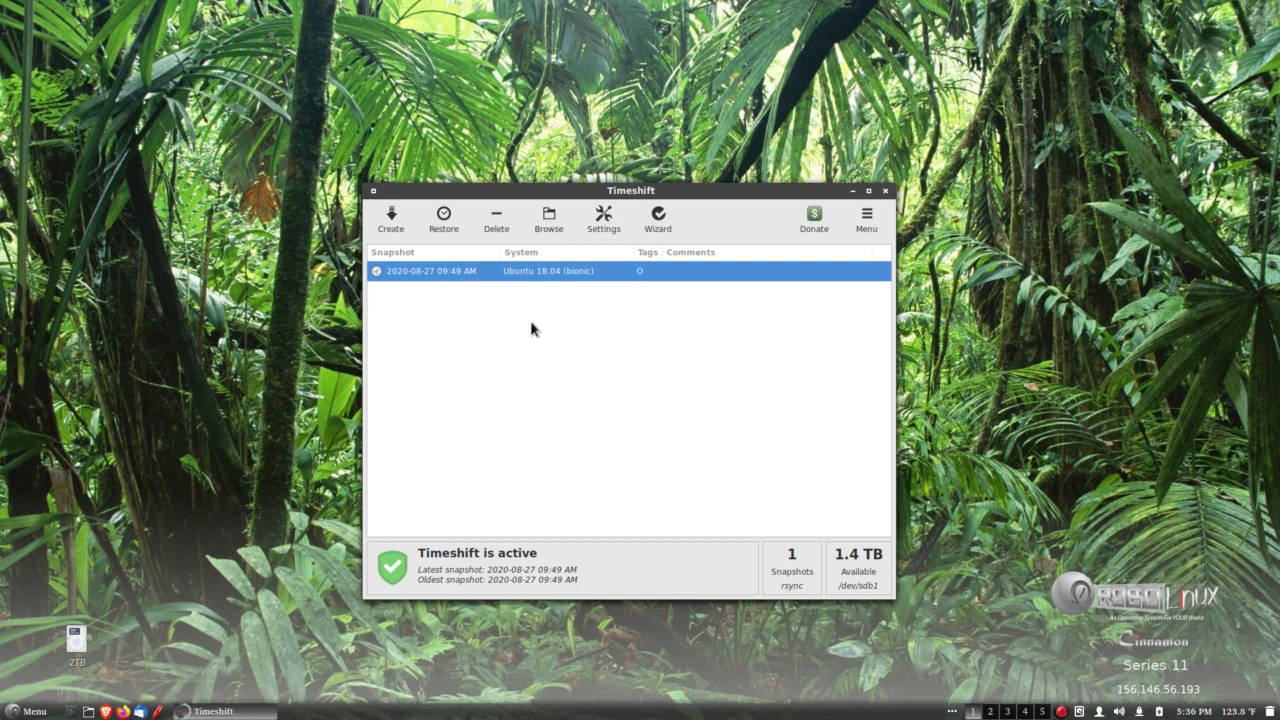
{"action": "left_click_drag", "start_coordinate": [738, 190], "coordinate": [740, 187]}
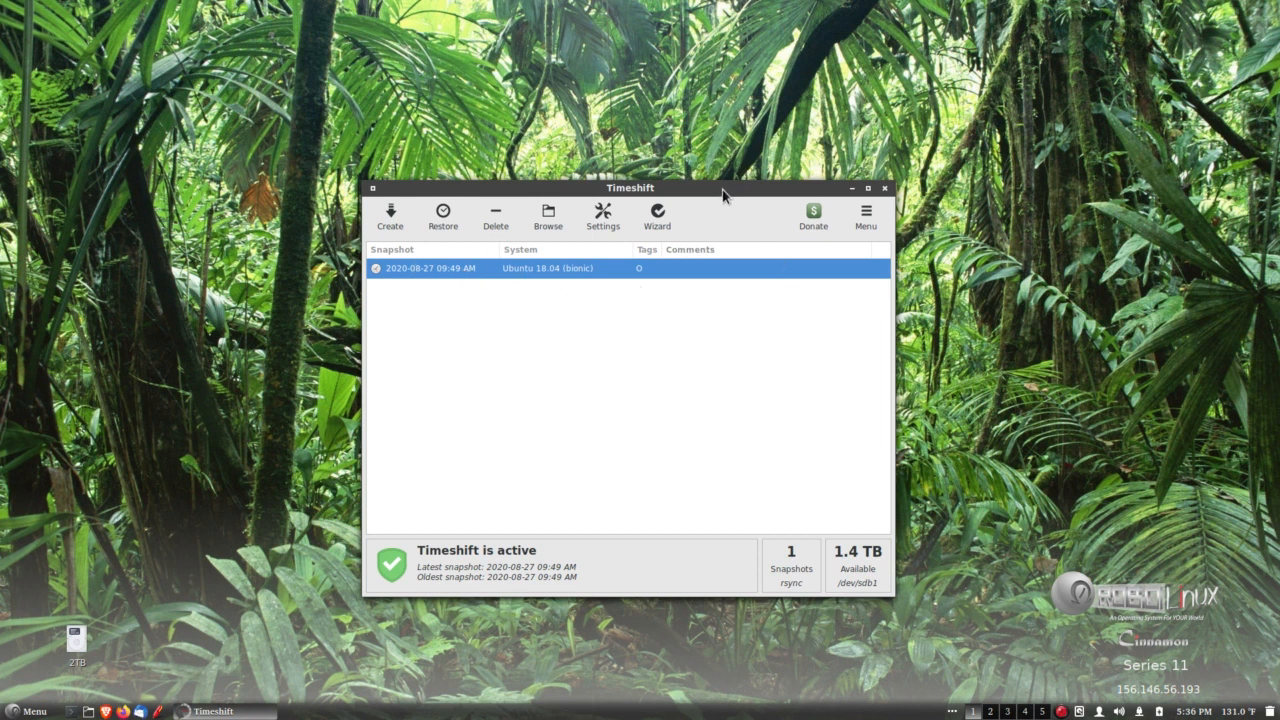
{"action": "left_click_drag", "start_coordinate": [721, 189], "coordinate": [719, 189]}
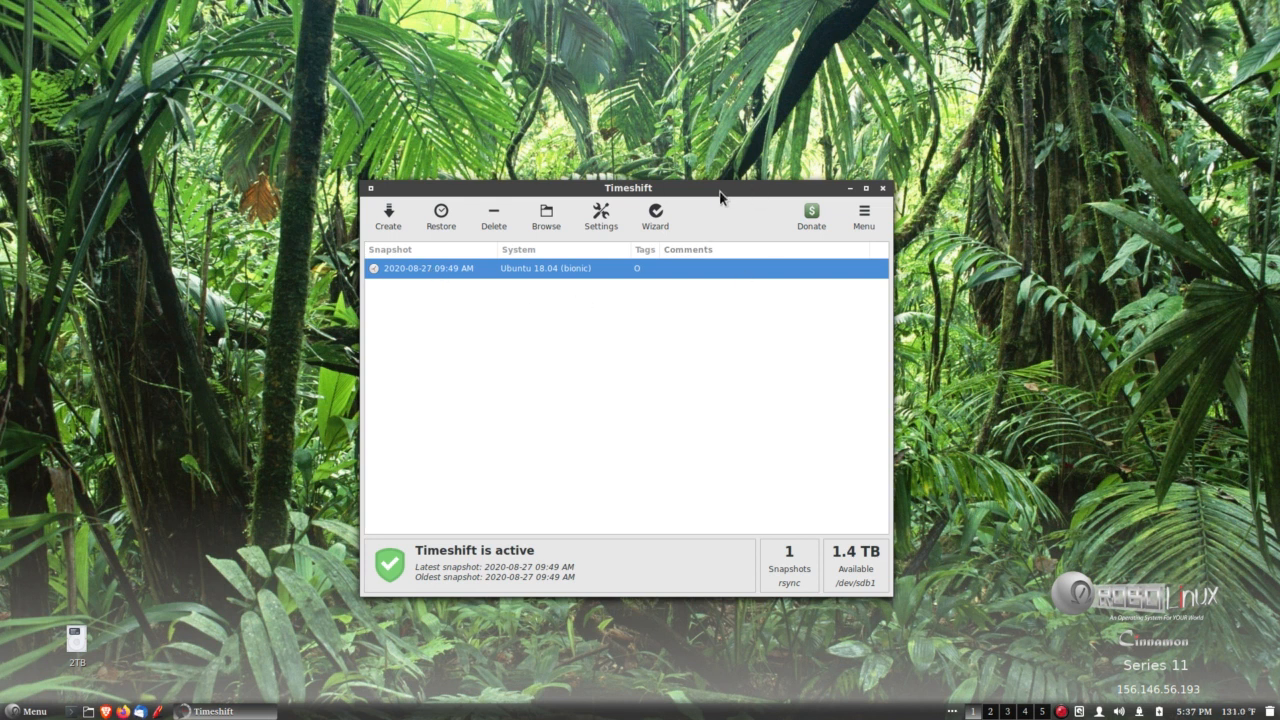
{"action": "left_click_drag", "start_coordinate": [704, 190], "coordinate": [707, 191]}
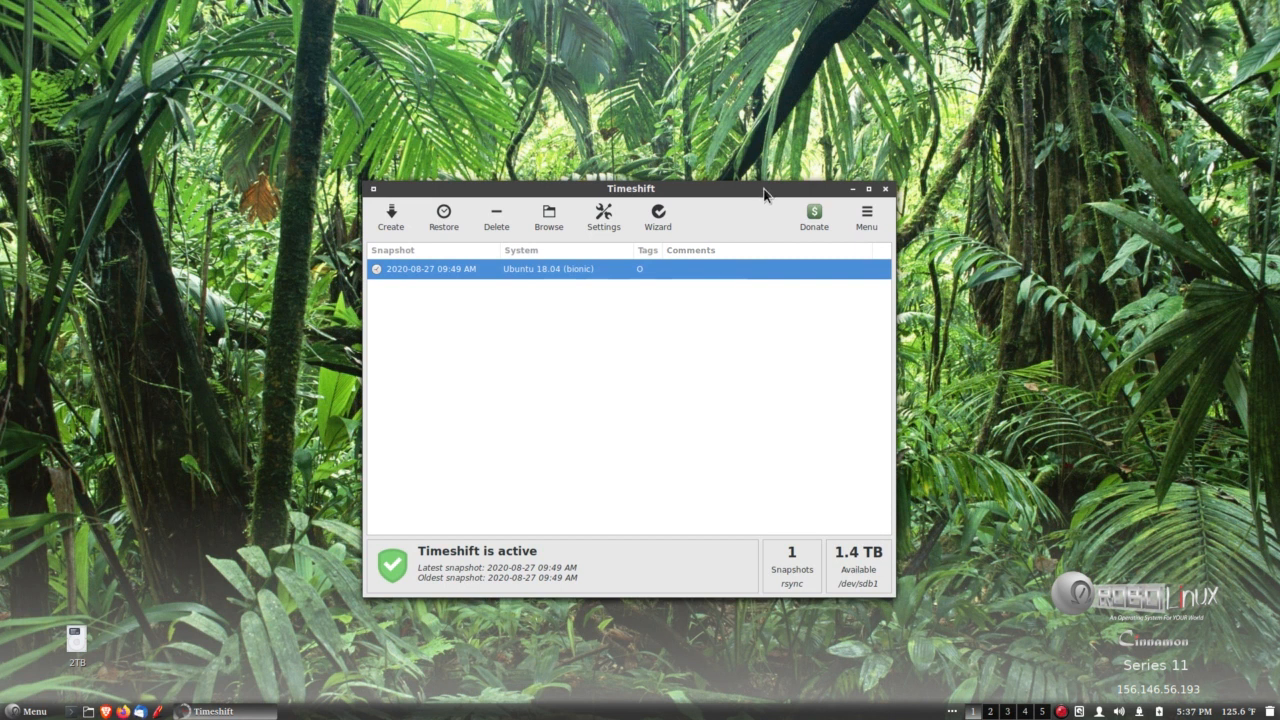
{"action": "left_click_drag", "start_coordinate": [765, 193], "coordinate": [762, 195]}
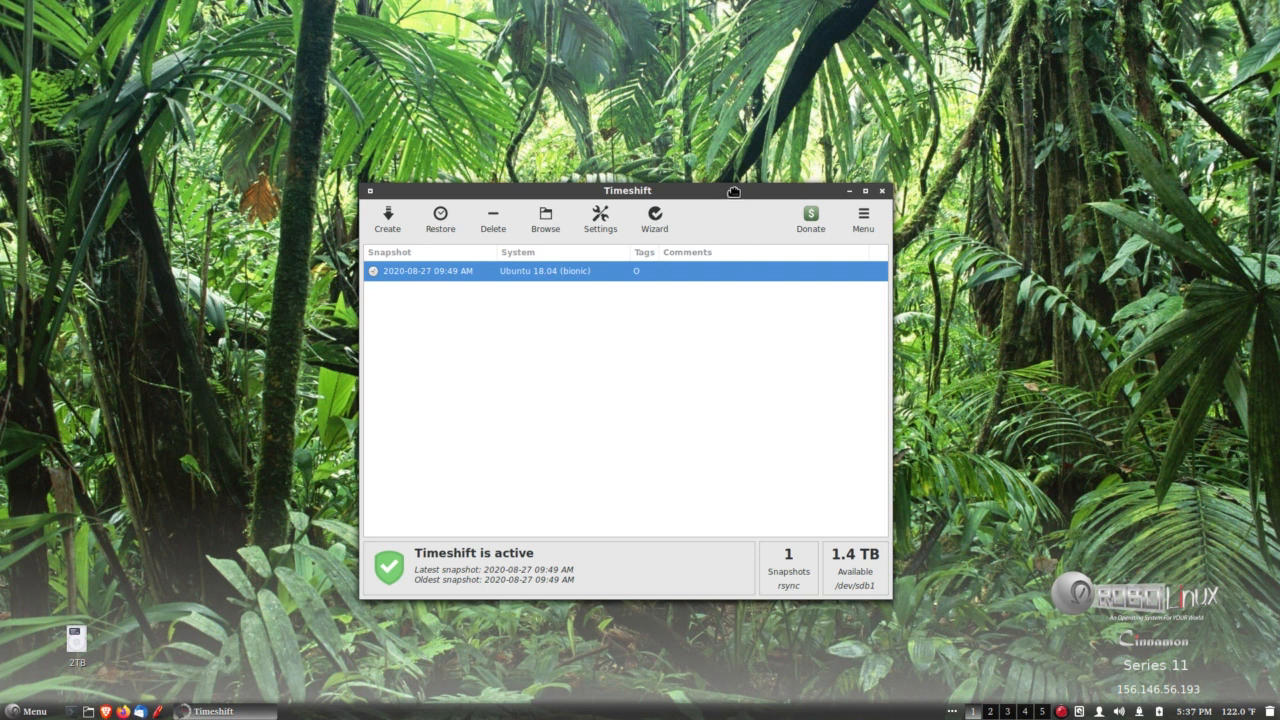
{"action": "left_click_drag", "start_coordinate": [733, 191], "coordinate": [728, 192]}
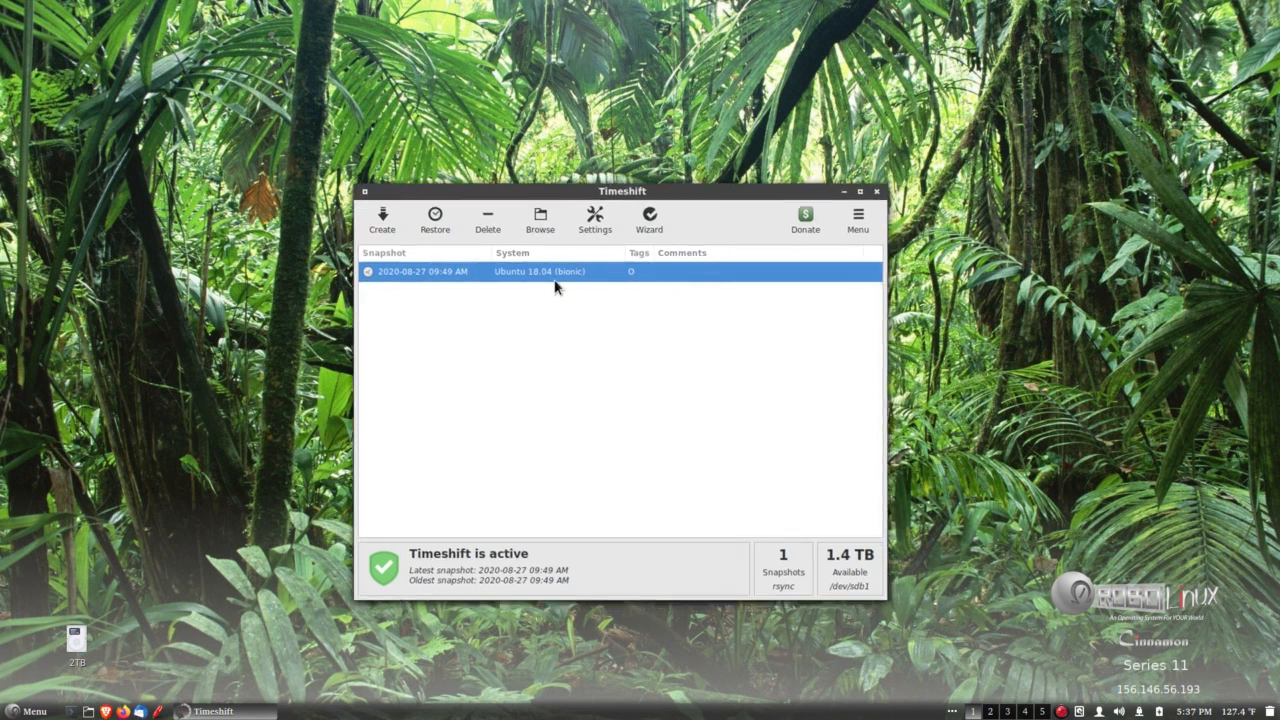
{"action": "left_click_drag", "start_coordinate": [728, 191], "coordinate": [727, 192]}
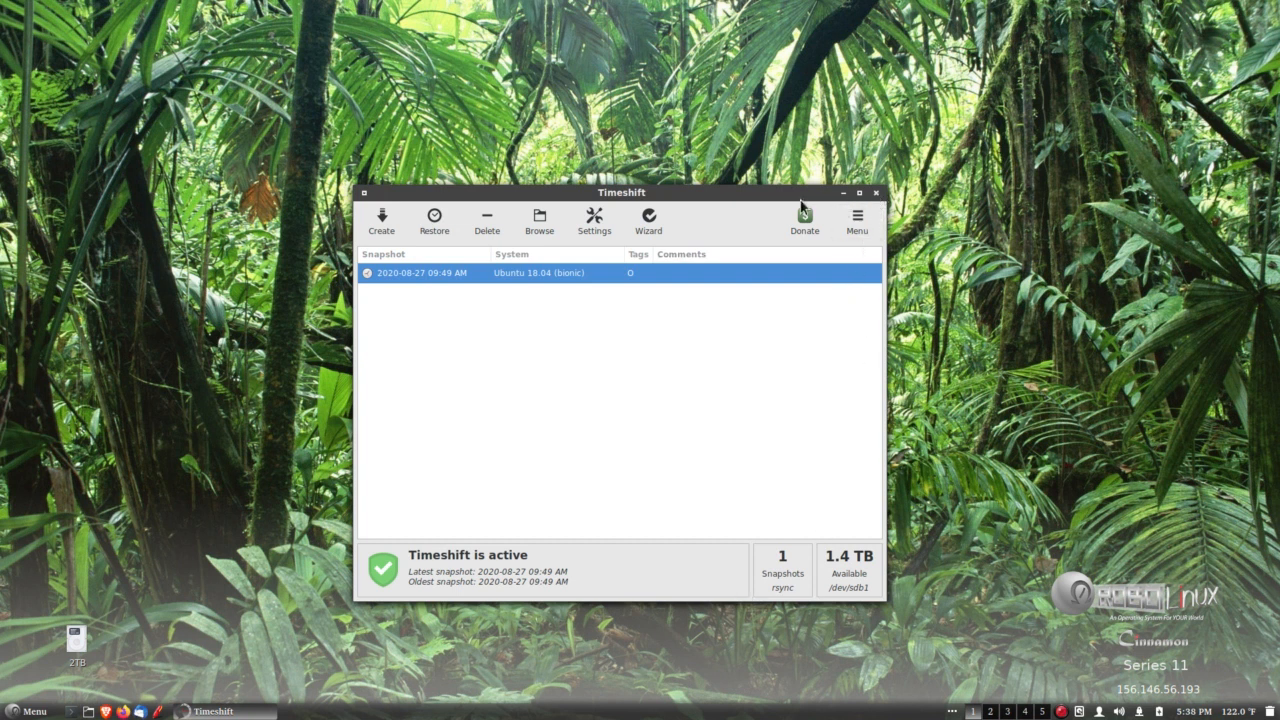
{"action": "left_click_drag", "start_coordinate": [722, 194], "coordinate": [725, 194]}
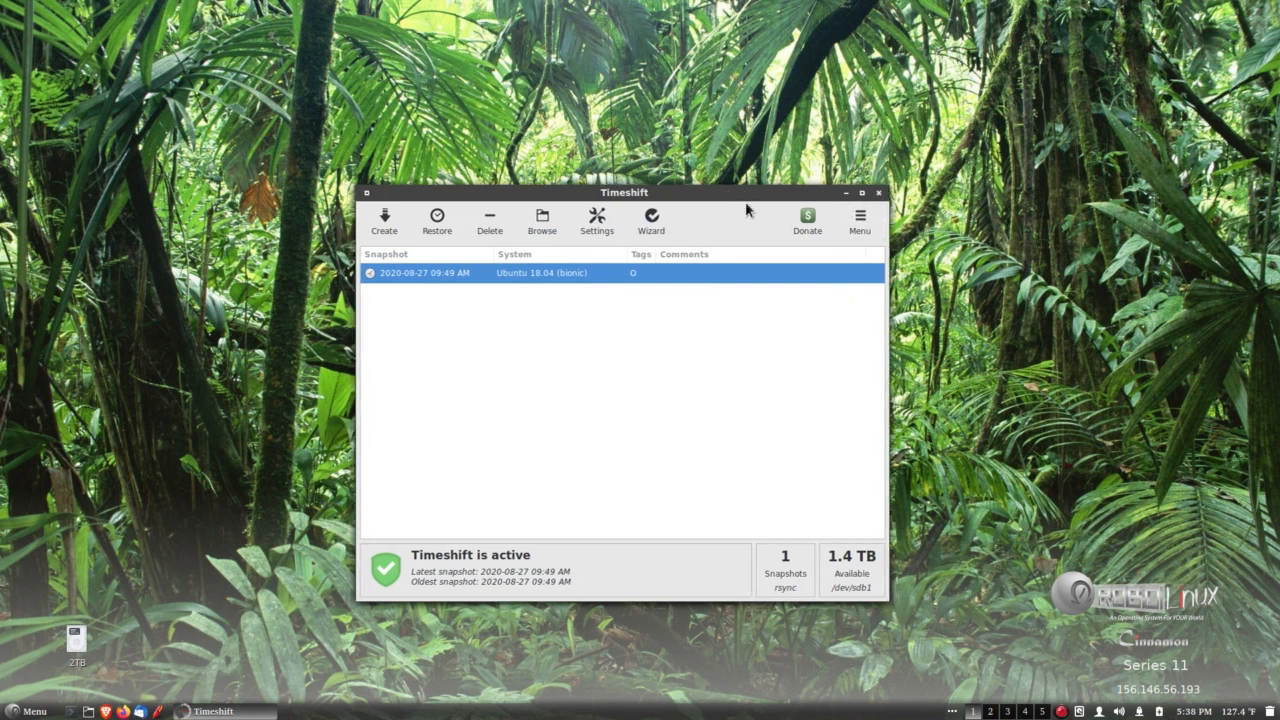
{"action": "left_click", "coordinate": [877, 194]}
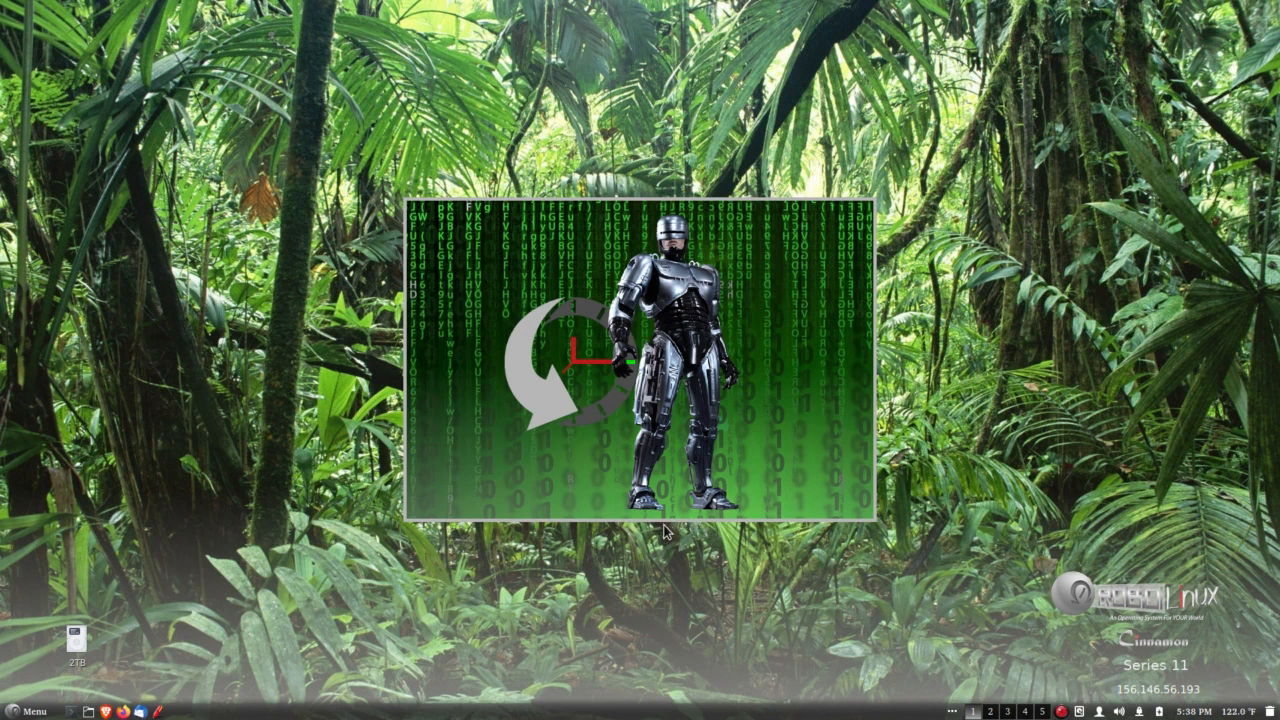
Find the Robo backup-to-2TB launcher among the Administration applications.
{"action": "left_click", "coordinate": [83, 671]}
{"action": "left_click", "coordinate": [93, 659]}
{"action": "left_click", "coordinate": [26, 711]}
{"action": "mouse_move", "coordinate": [100, 600]}
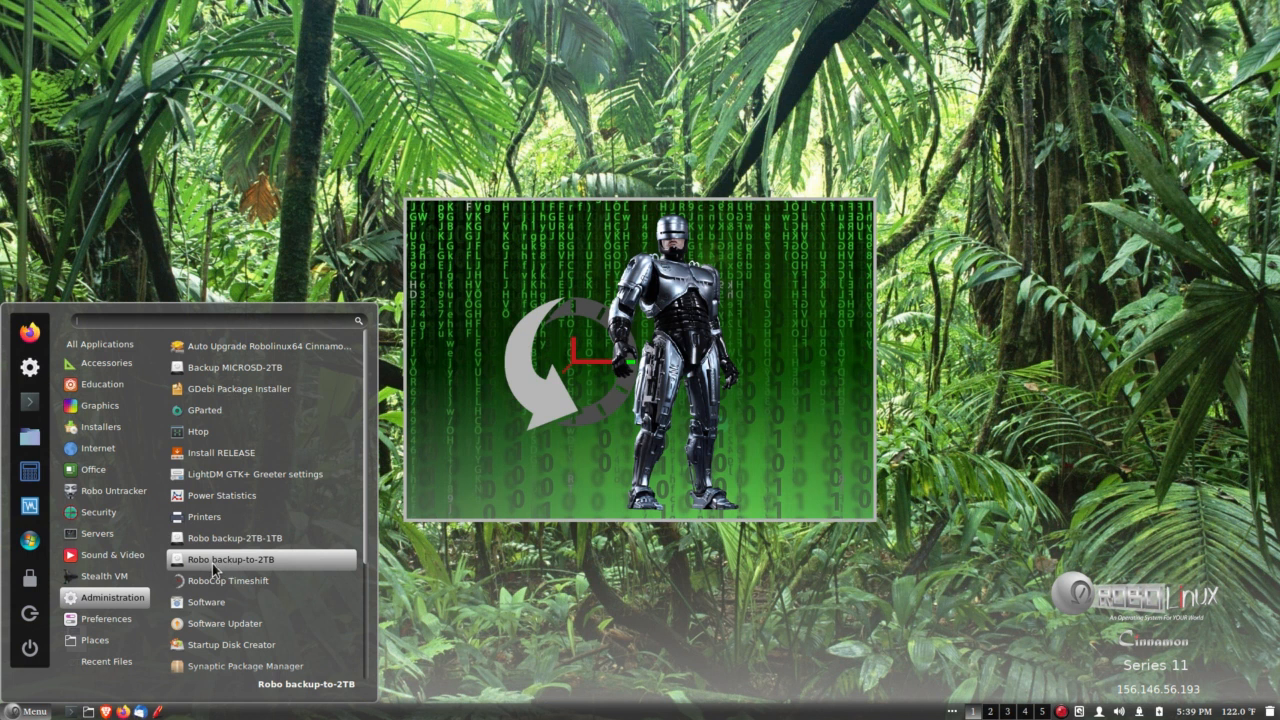
{"action": "left_click", "coordinate": [287, 564]}
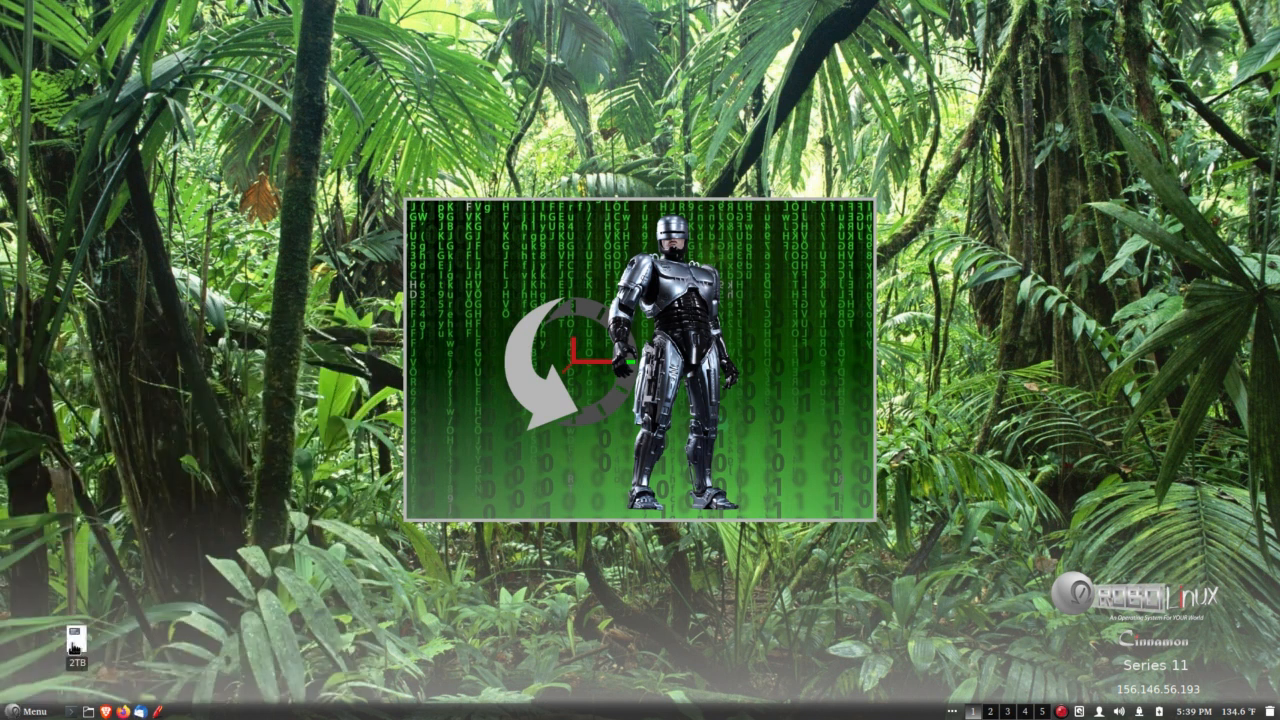
Look through the 2TB drive and its robo folder in the file manager, then close the file manager.
{"action": "double_click", "coordinate": [75, 643]}
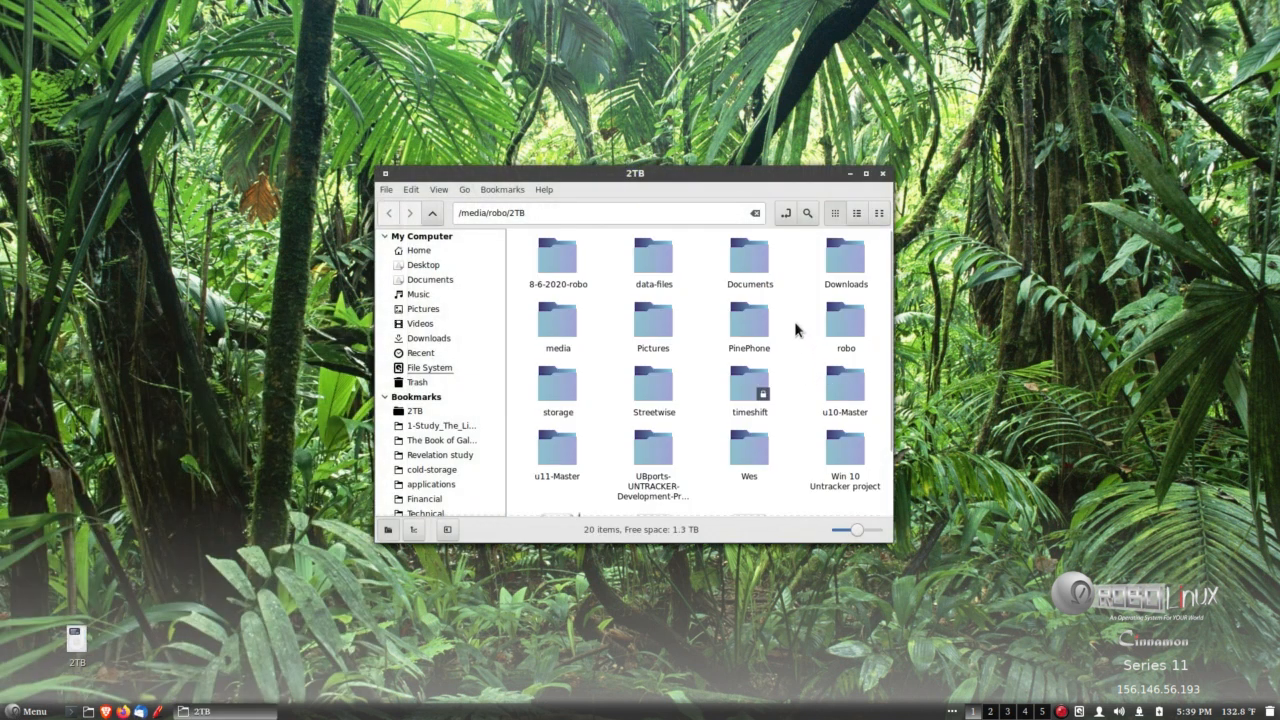
{"action": "scroll", "coordinate": [800, 328], "scroll_direction": "down", "scroll_amount": 1}
{"action": "scroll", "coordinate": [806, 323], "scroll_direction": "up", "scroll_amount": 1}
{"action": "double_click", "coordinate": [835, 323]}
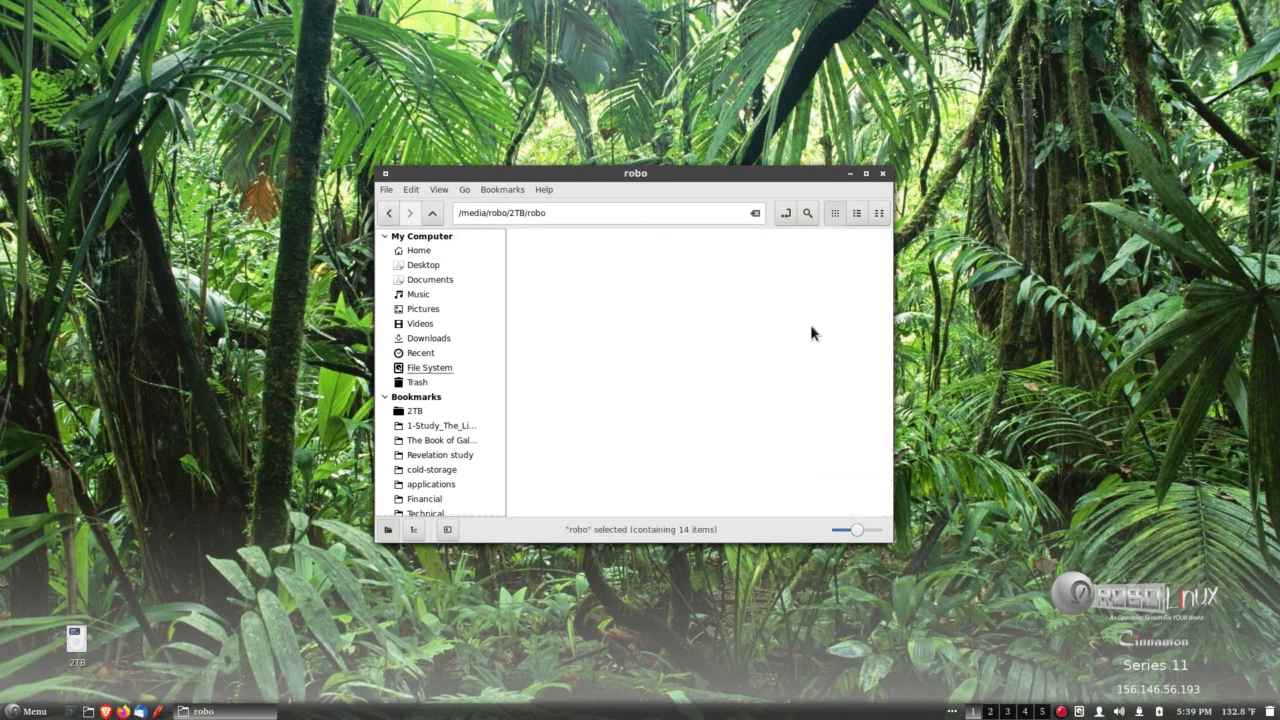
{"action": "left_click", "coordinate": [389, 213]}
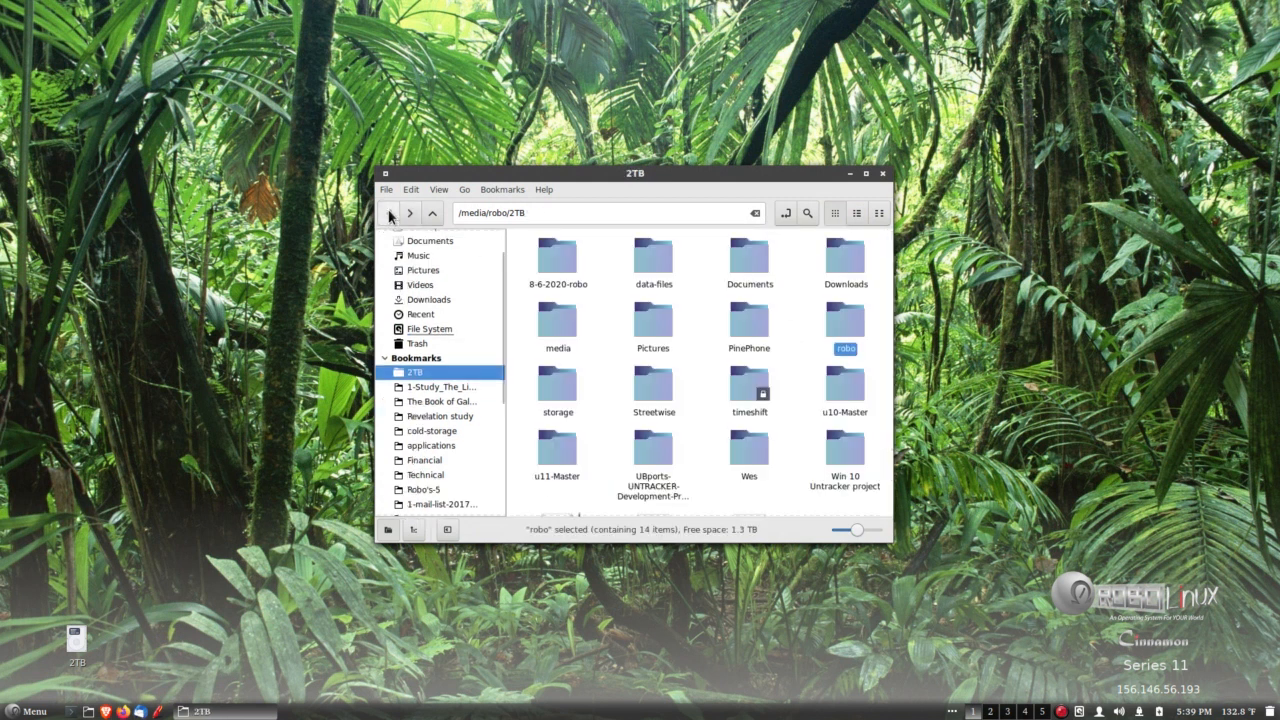
{"action": "left_click", "coordinate": [883, 173]}
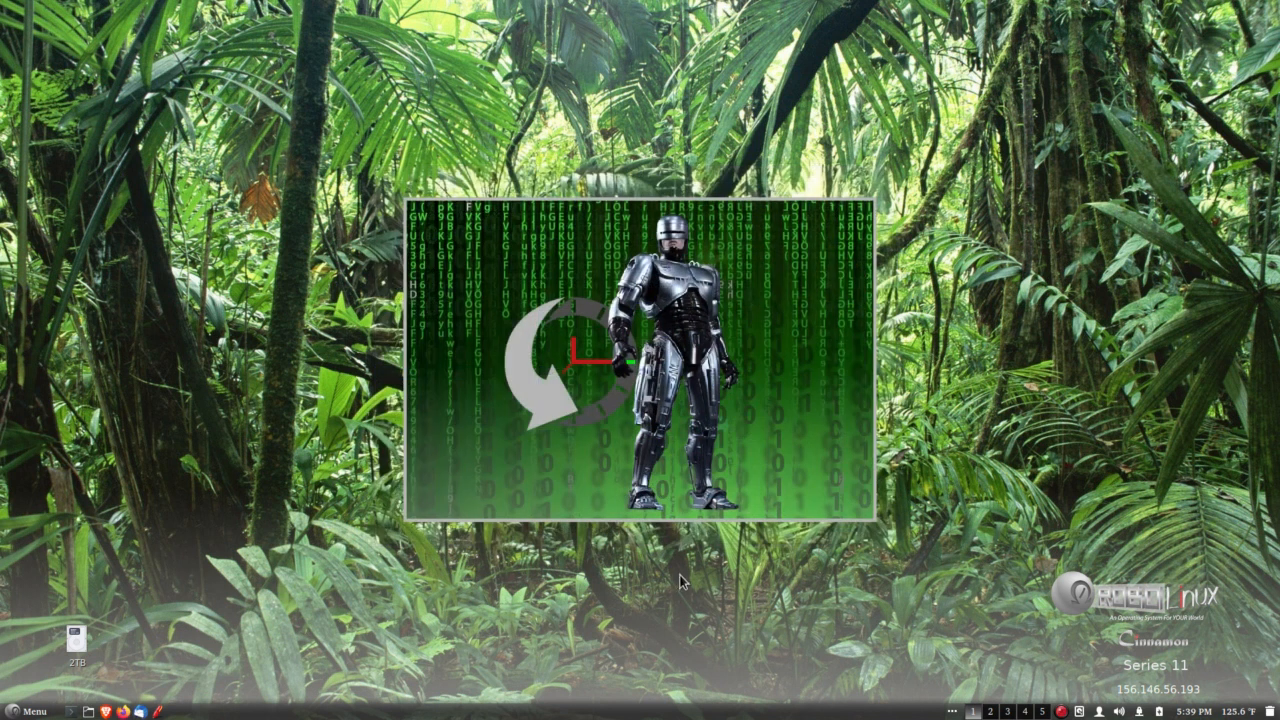